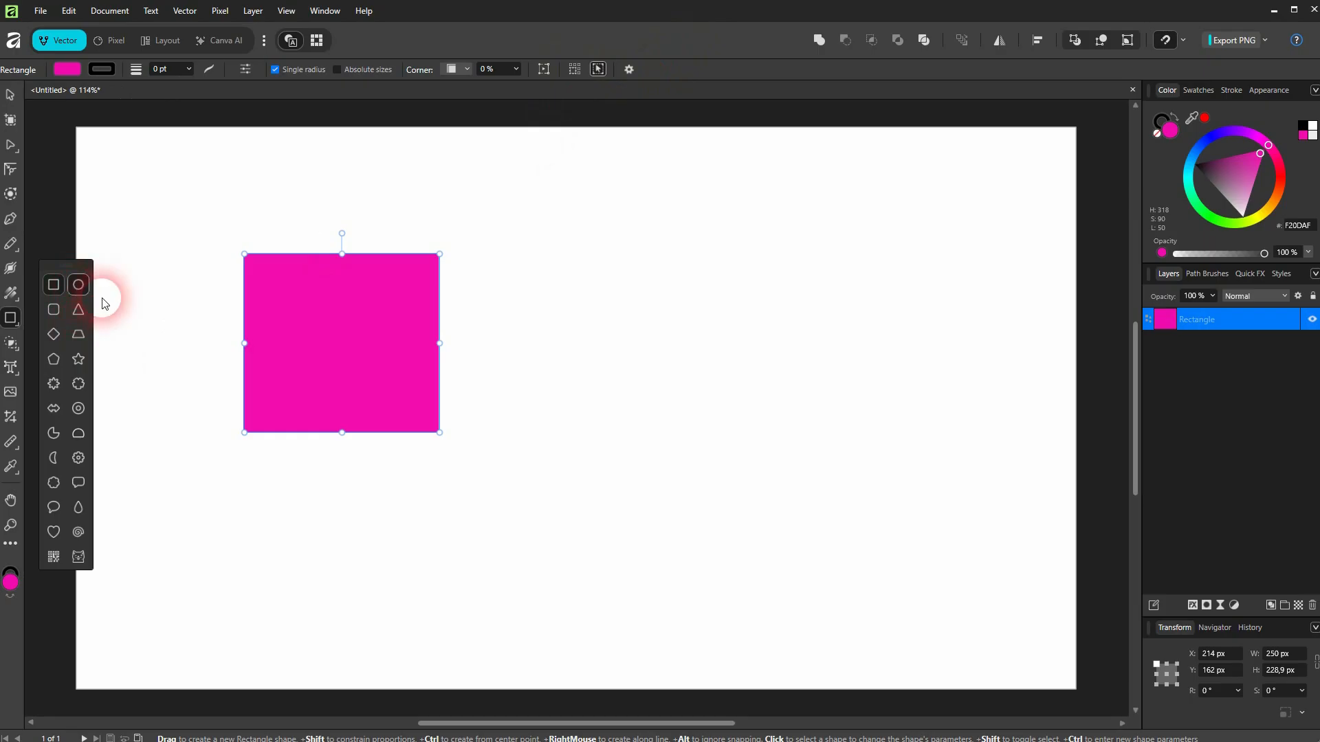
Step: Draw an ellipse about 327 by 214 px beside the pink square and fill it with green 50D926
drag(662, 368, 919, 537)
click(55, 72)
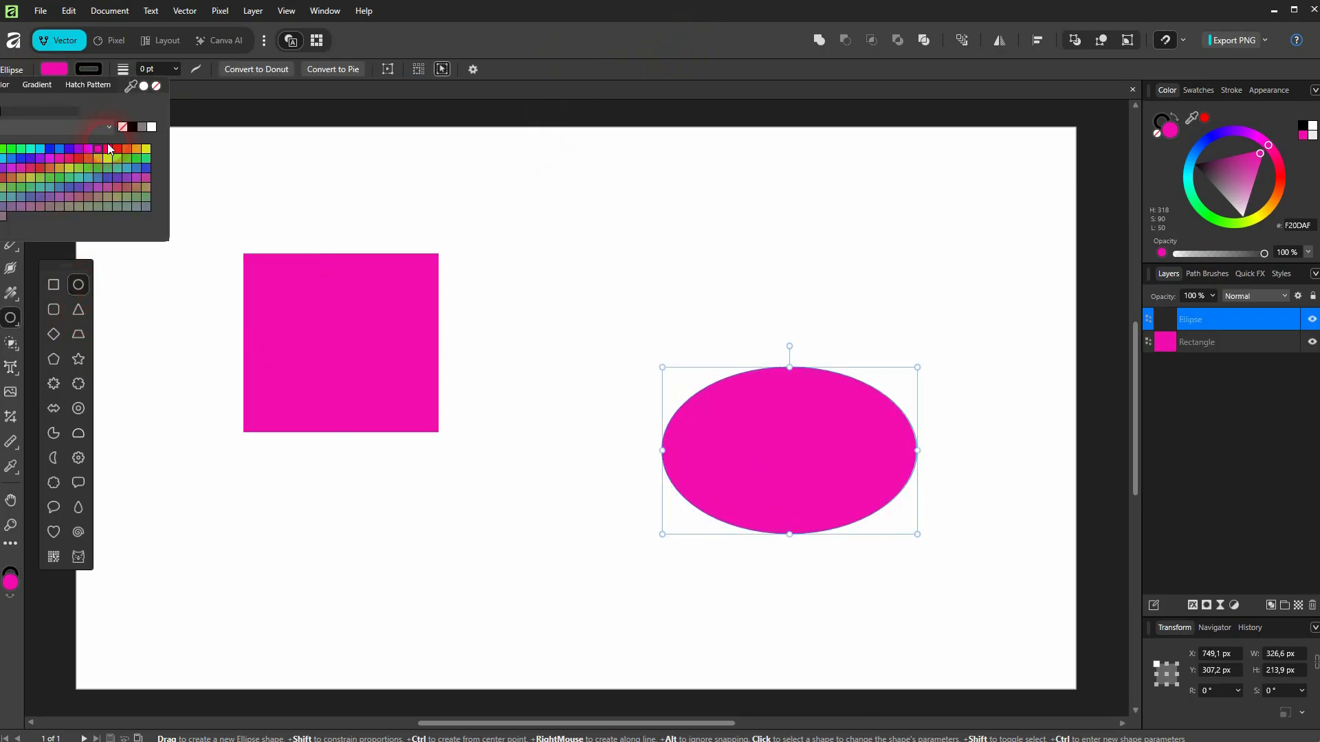
click(126, 157)
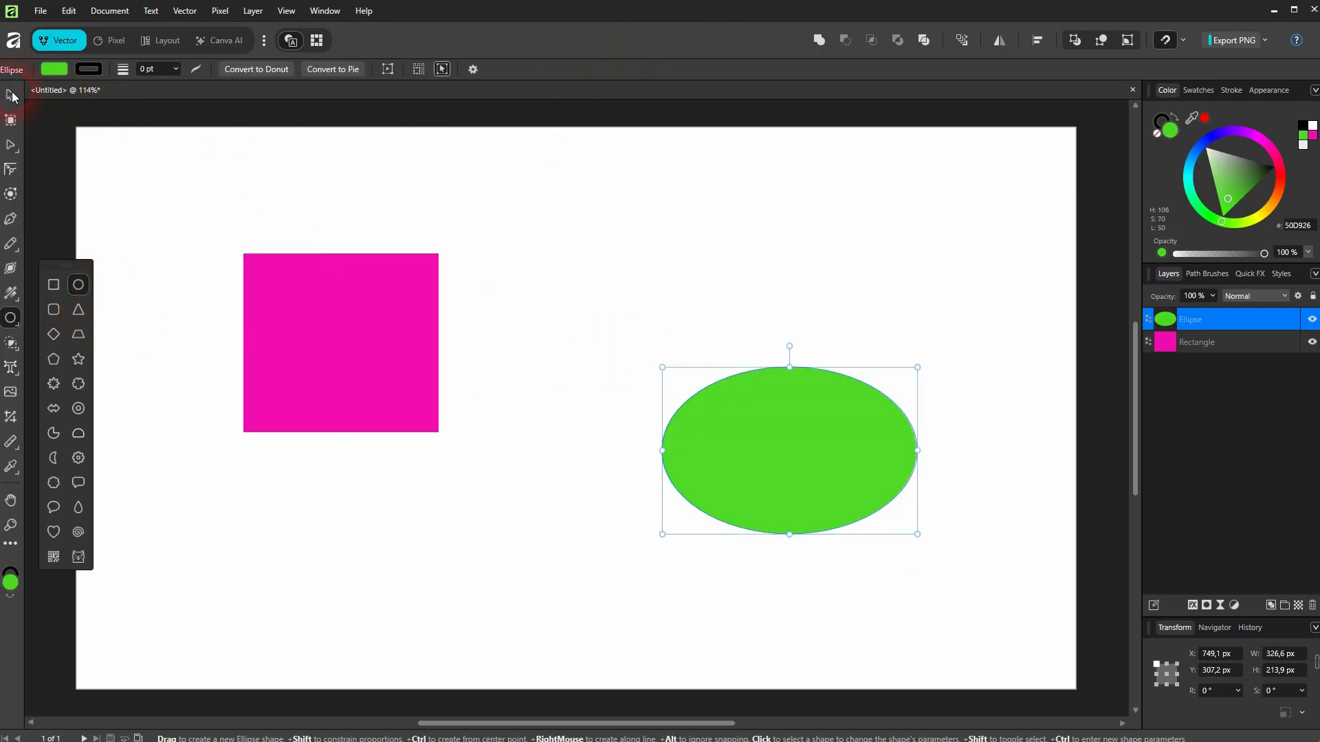
key(v)
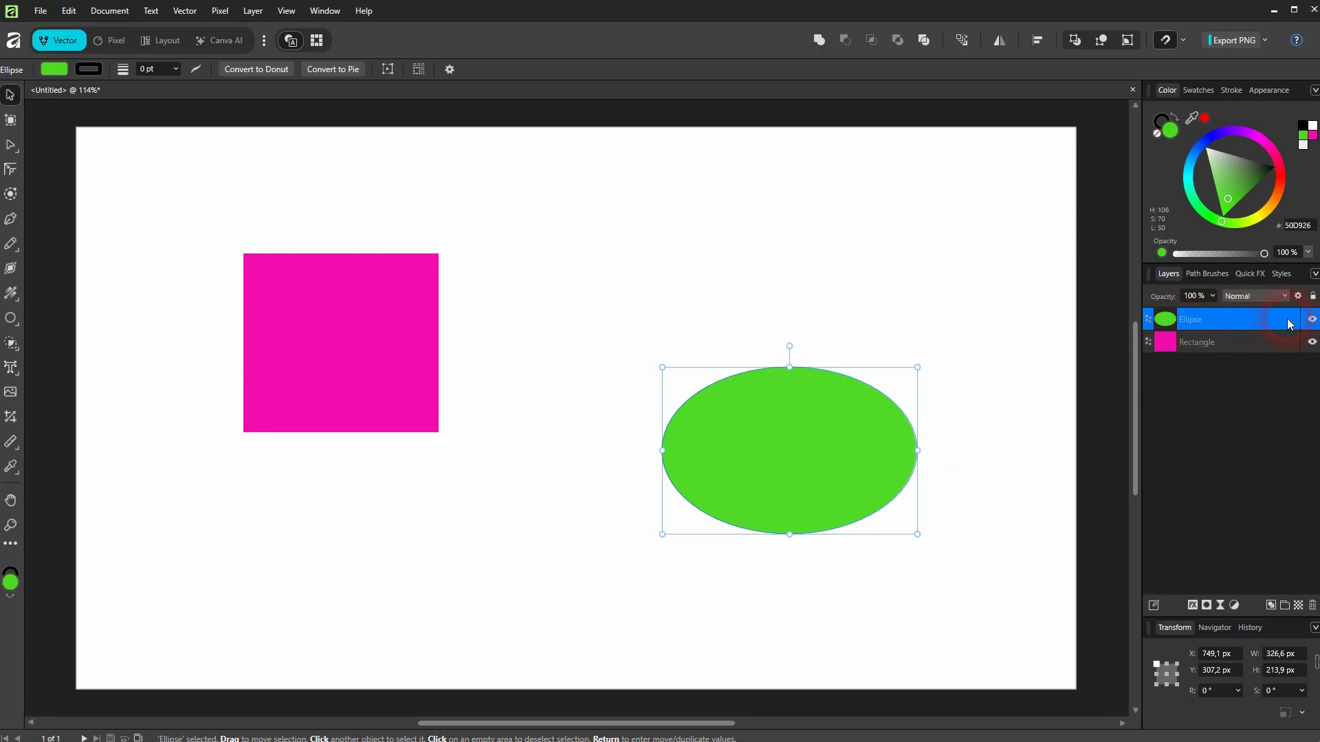
Step: Hide and show the Ellipse layer and the Rectangle layer in turn
click(1312, 319)
click(1312, 319)
click(1312, 342)
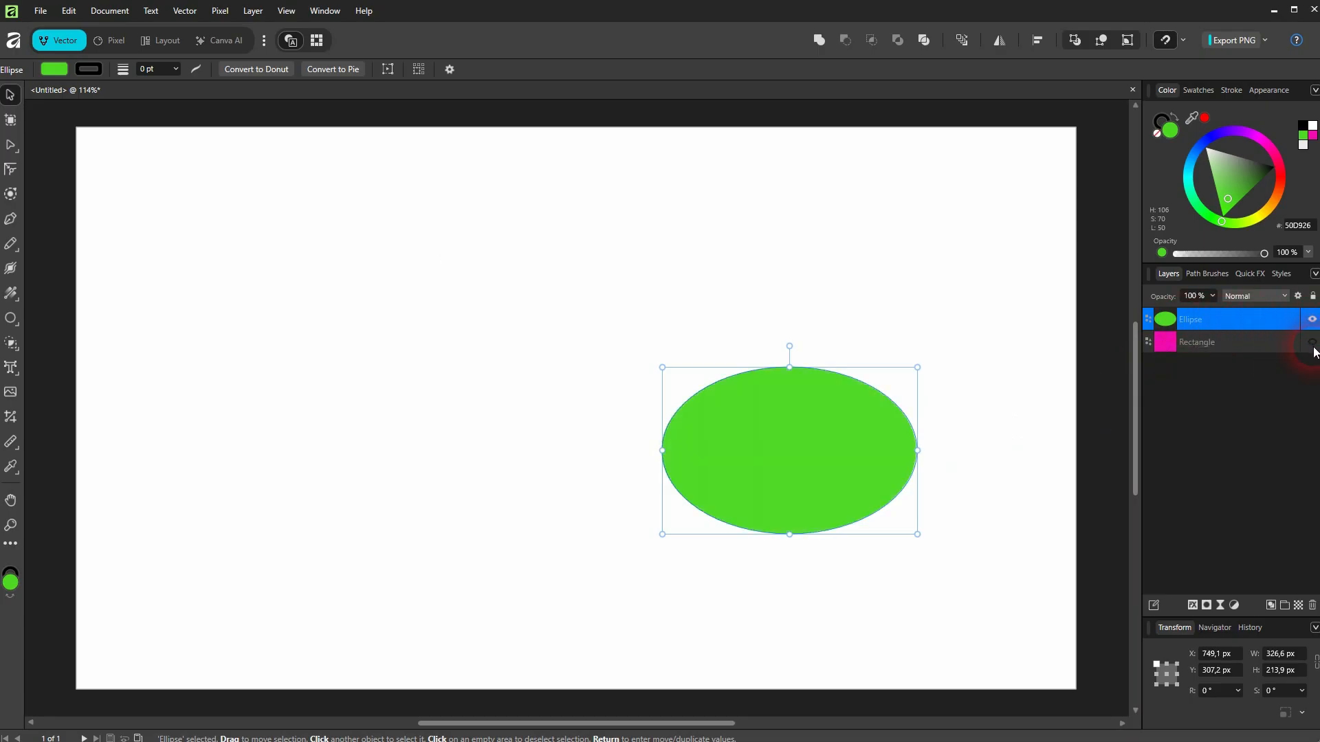
click(1312, 342)
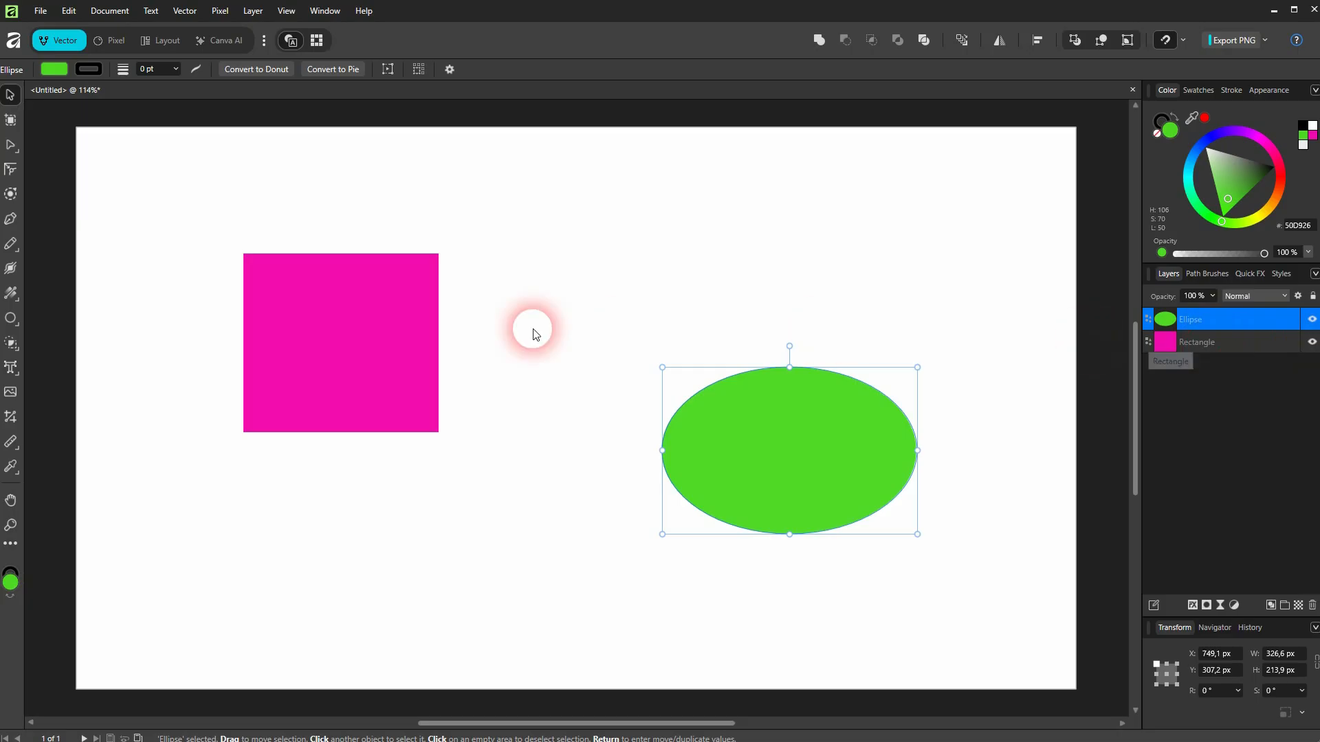
Step: Move the ellipse over the square to about X 313, Y 199 px and place the Rectangle layer above the Ellipse layer
drag(745, 421, 407, 338)
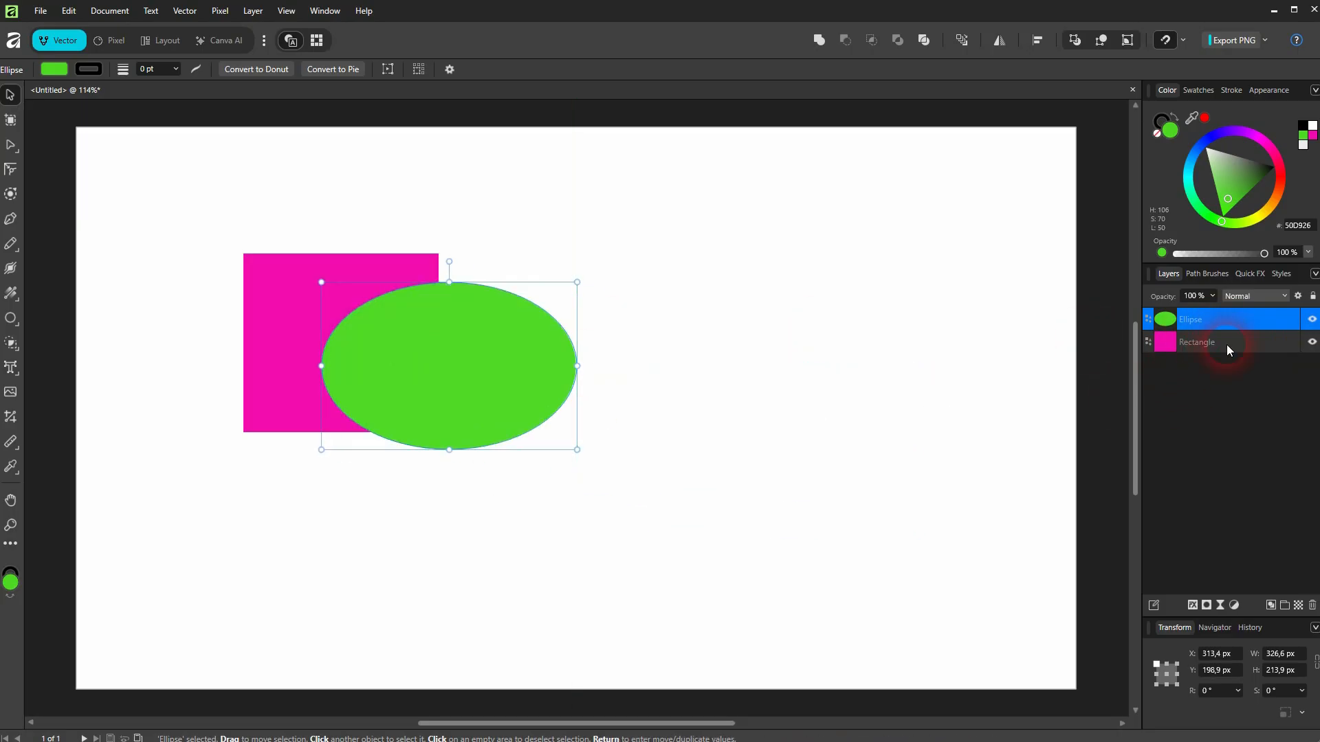
drag(1229, 349, 1230, 313)
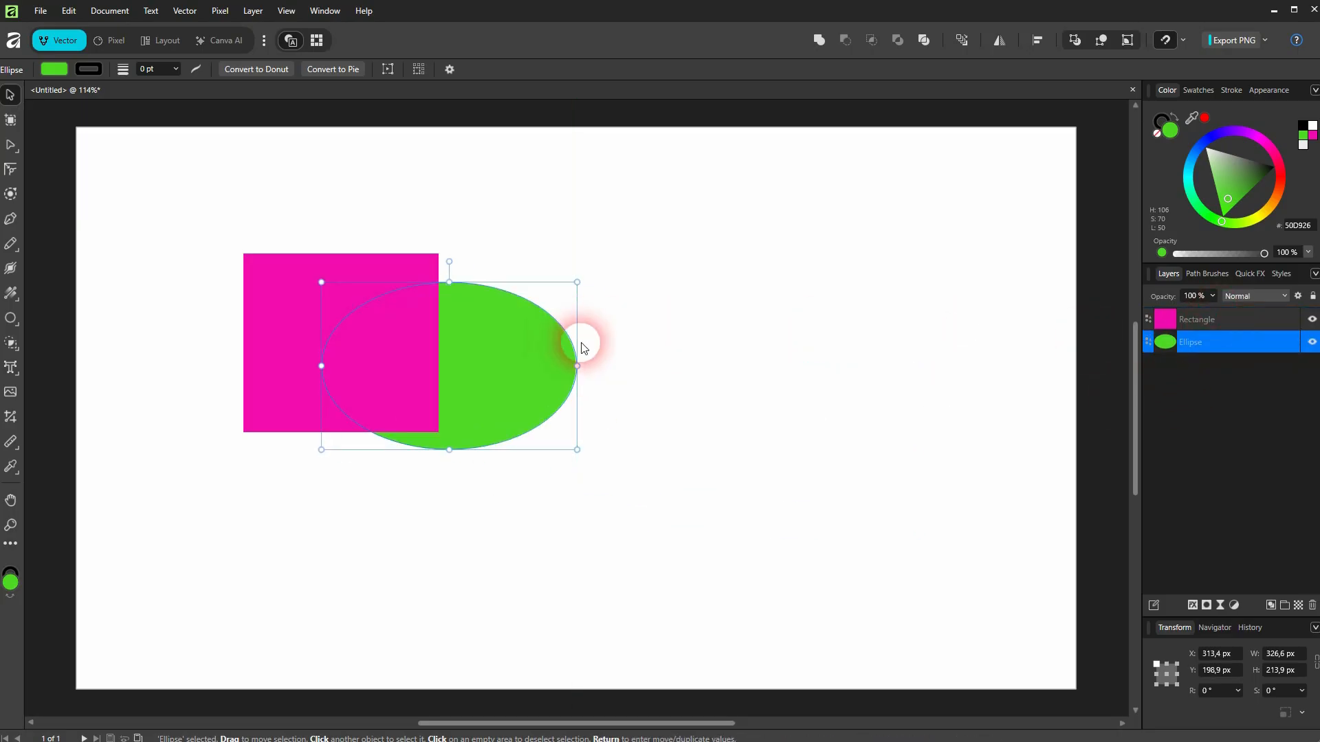
Step: Lock the Rectangle layer and try to select and move the pink square on the canvas
click(272, 330)
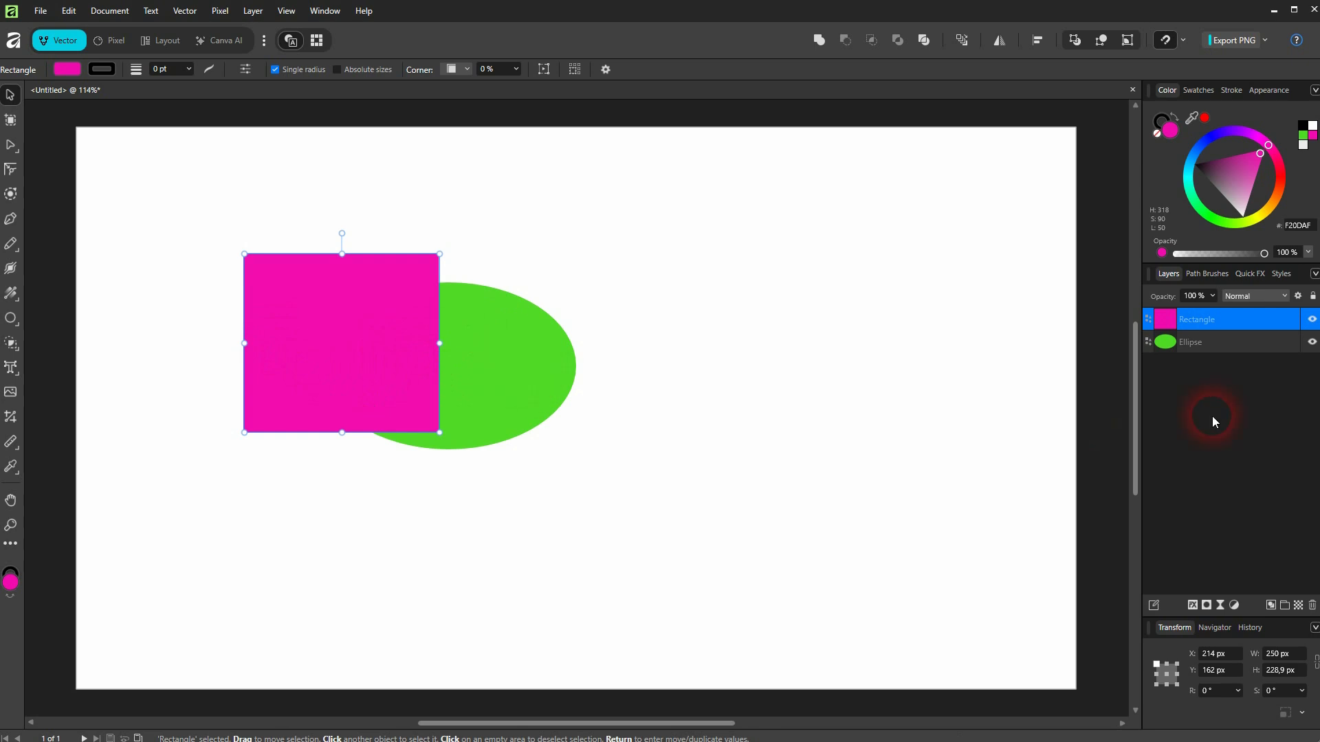
click(1314, 299)
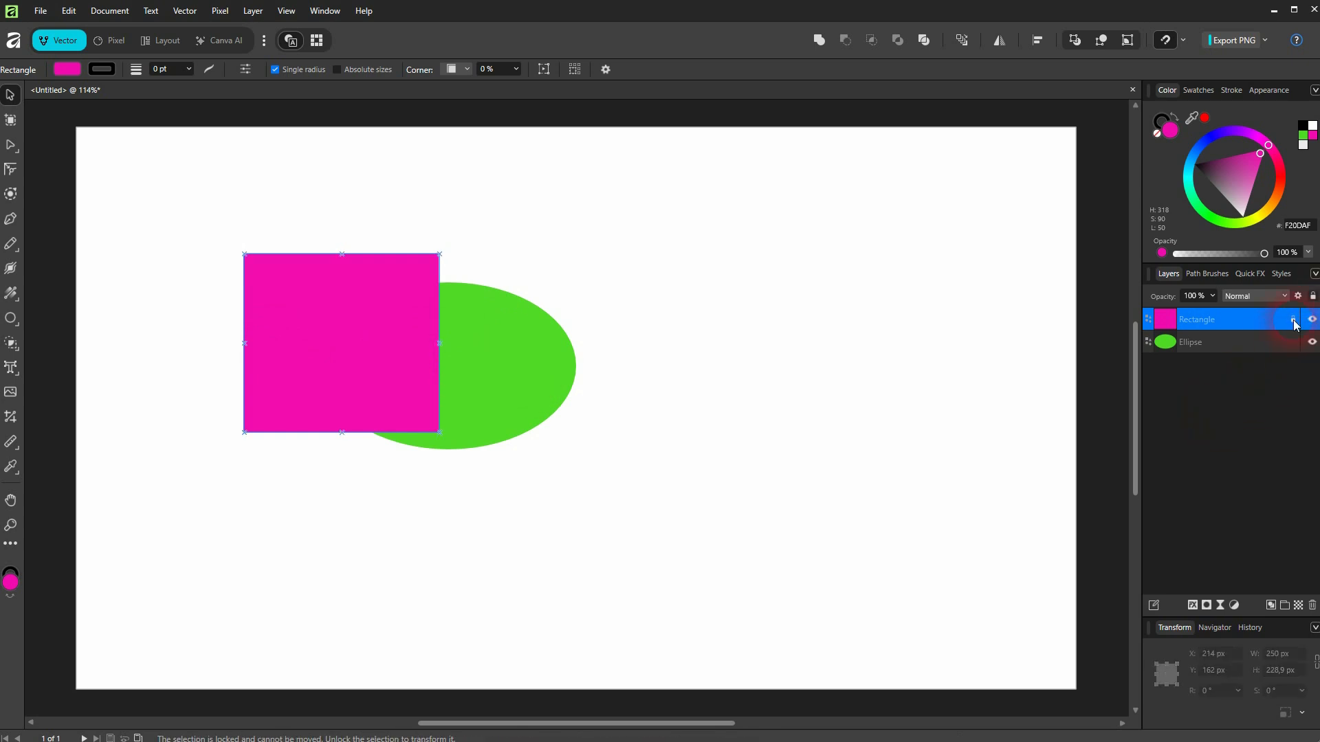
click(1205, 344)
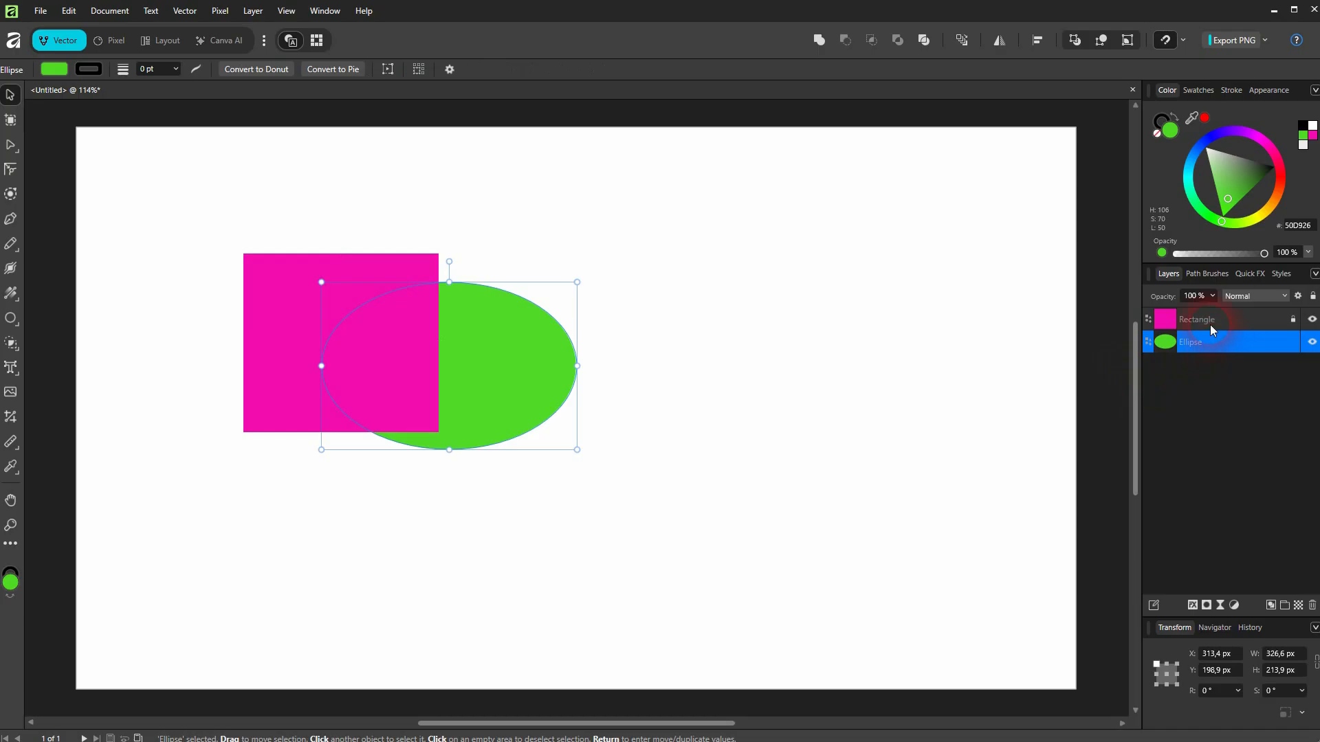
click(1211, 326)
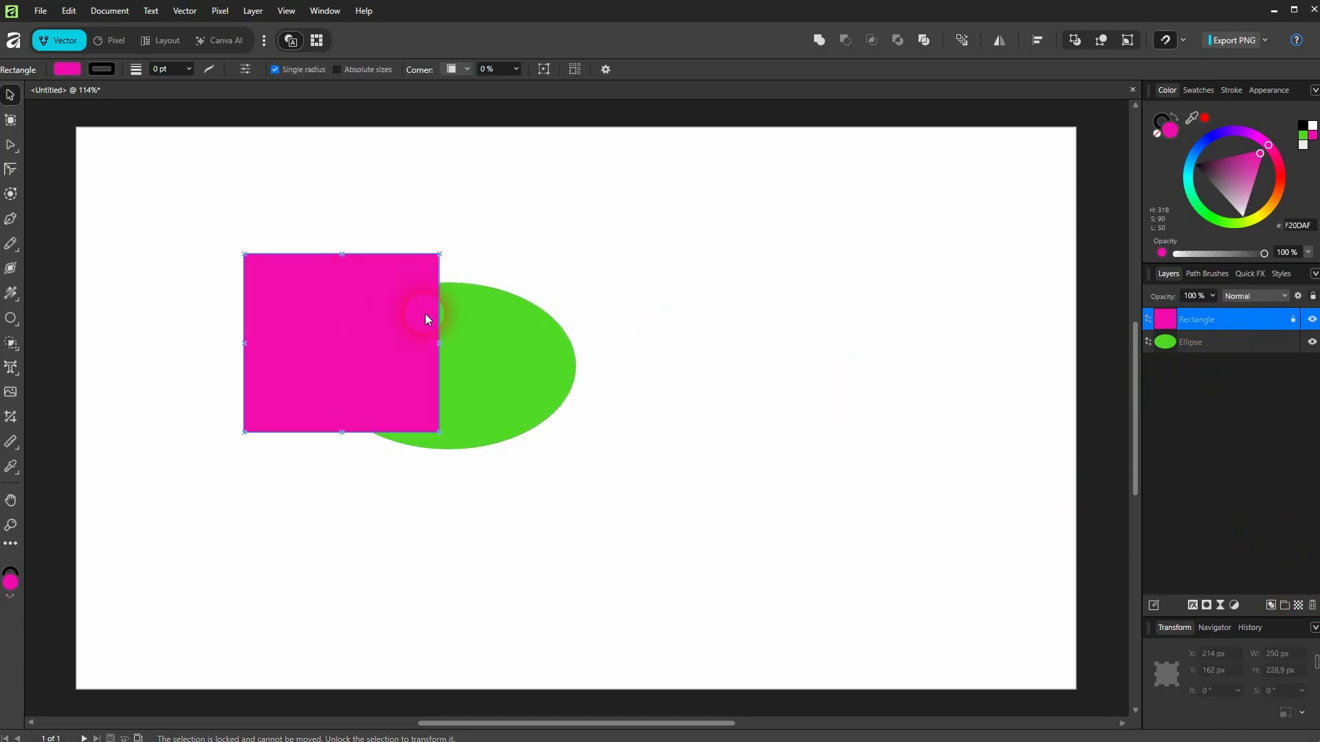
drag(371, 353, 609, 521)
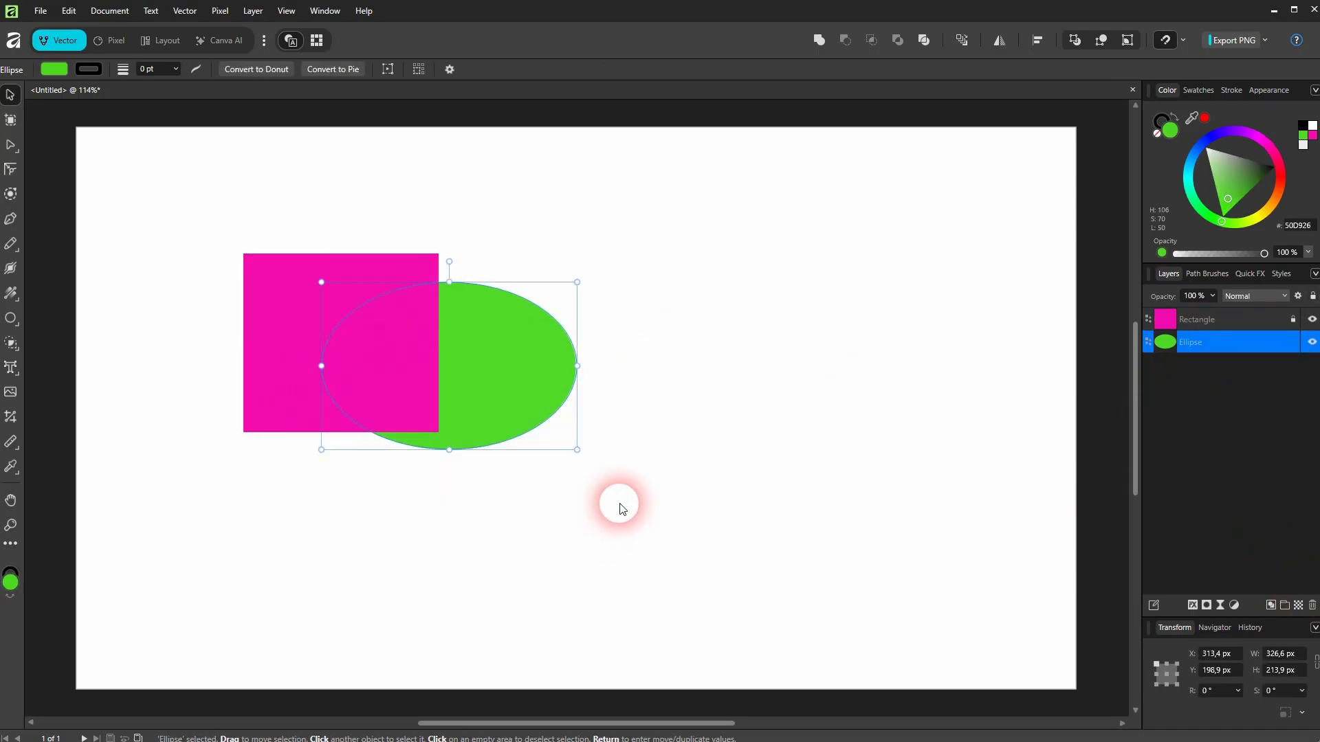
click(1197, 325)
drag(308, 299, 249, 237)
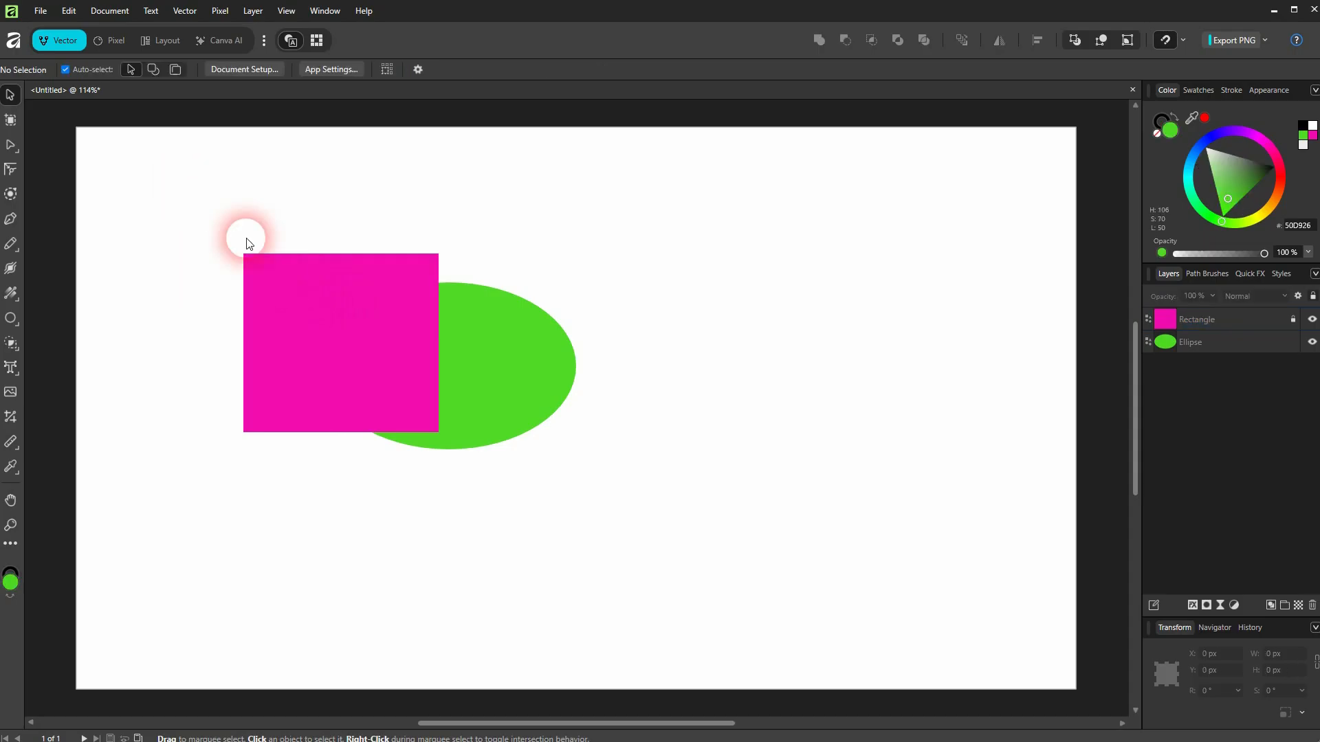
click(335, 328)
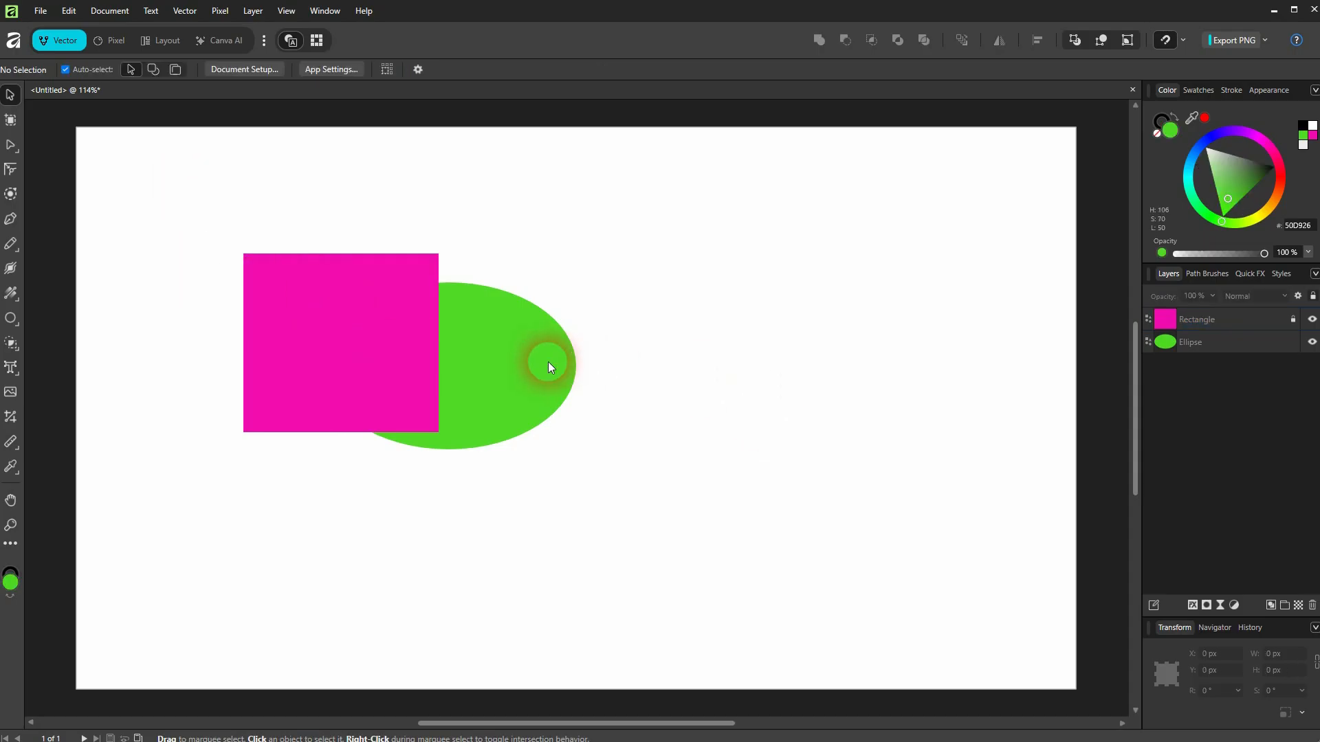
Step: Move the ellipse to about X 435, Y 253 px and lock its layer
drag(547, 362, 597, 413)
click(1313, 297)
click(810, 477)
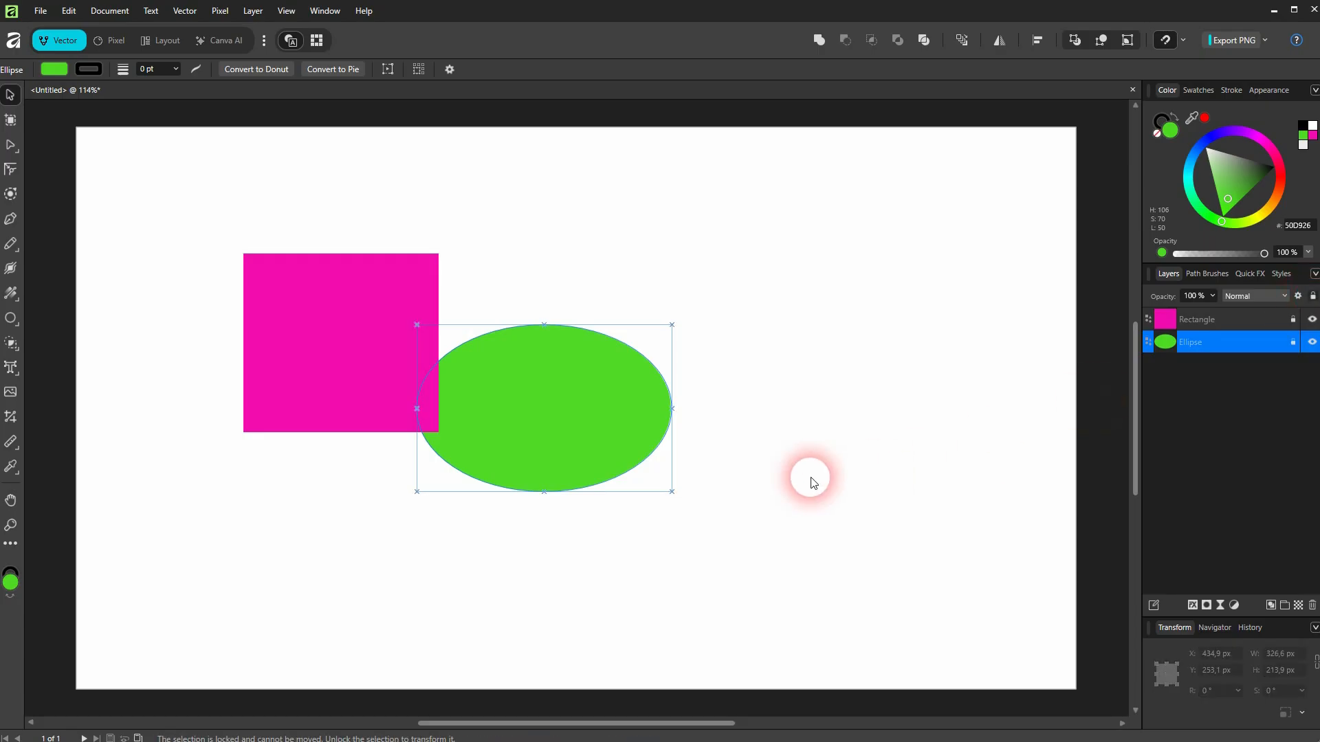
Step: Try to select and move the locked ellipse on the canvas
click(609, 451)
click(564, 411)
drag(498, 387, 550, 413)
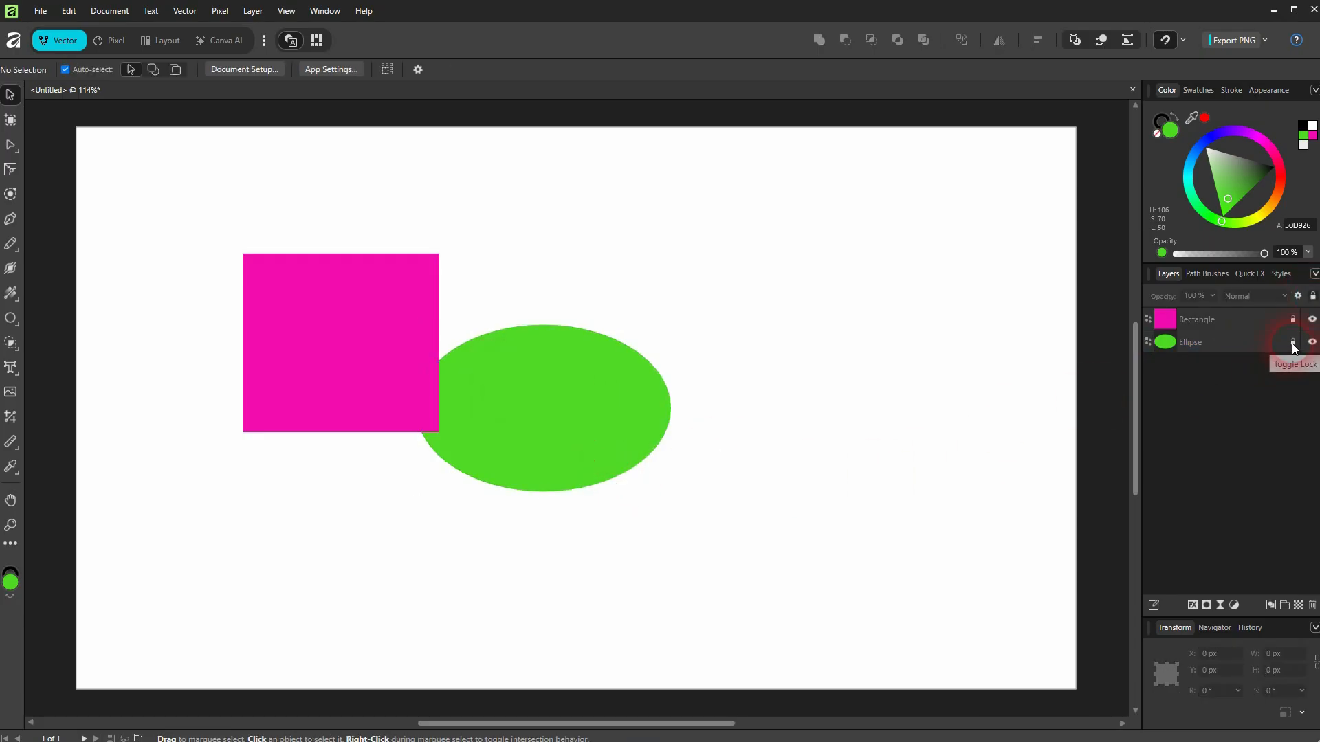
Step: Unlock both layers, and reposition the ellipse to about X 517, Y 286 px and the rectangle to about X 254, Y 164 px
click(983, 303)
click(489, 301)
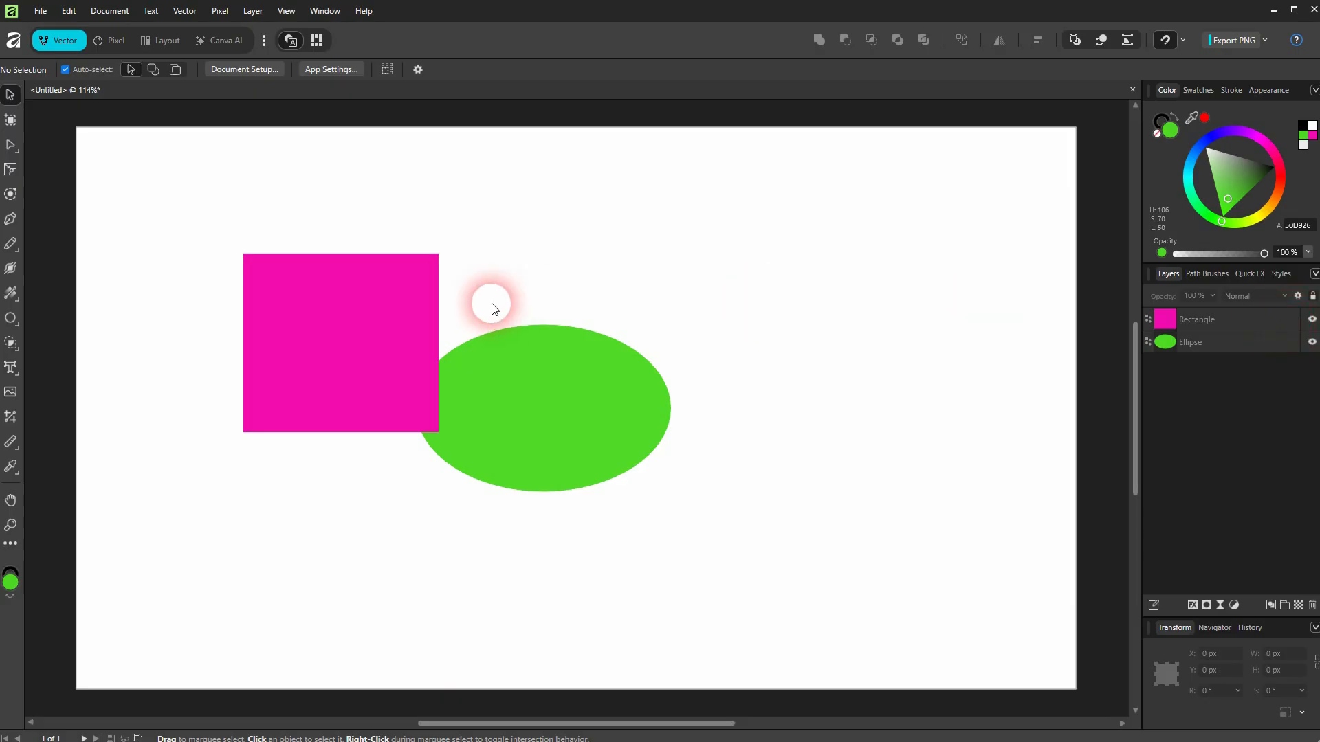
drag(343, 336, 464, 401)
key(ctrl+z)
drag(552, 435, 612, 454)
drag(291, 360, 393, 402)
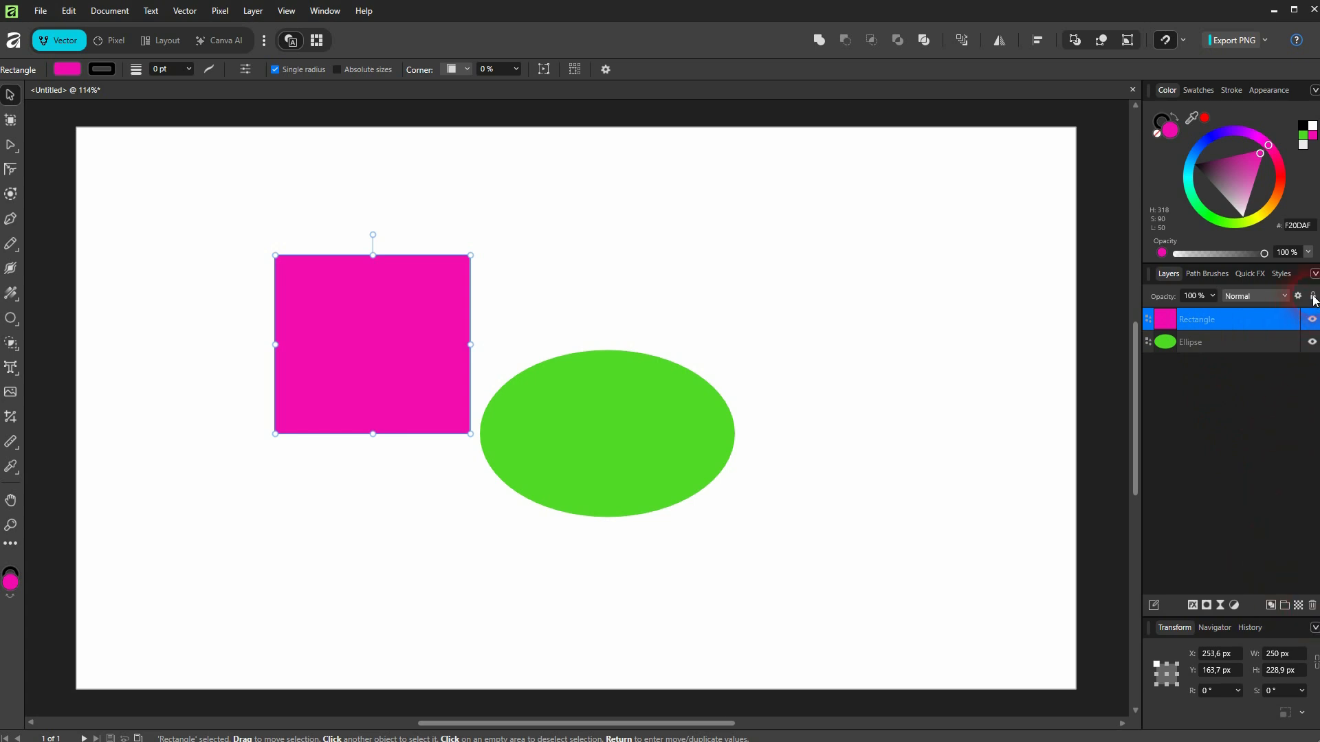
Step: Lock the Rectangle layer, and delete it and undo the deletion
click(1293, 319)
click(1313, 605)
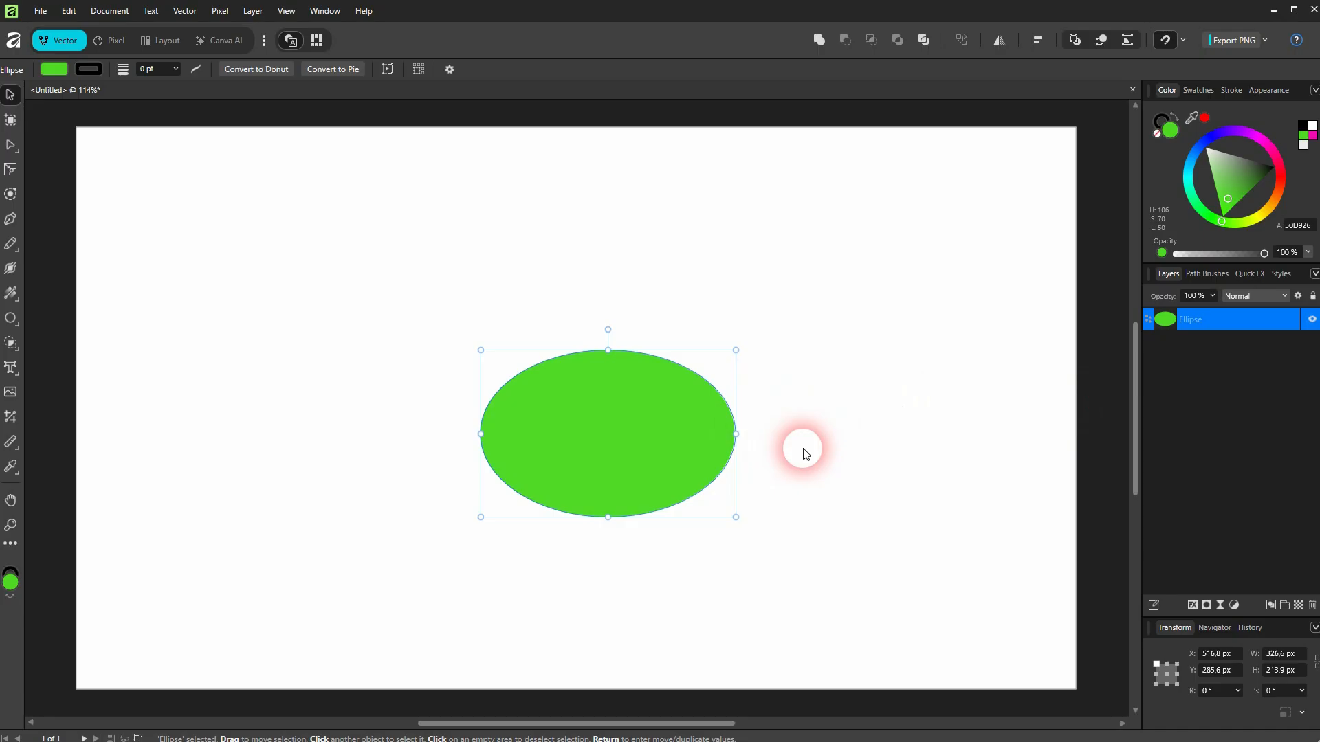
key(ctrl+z)
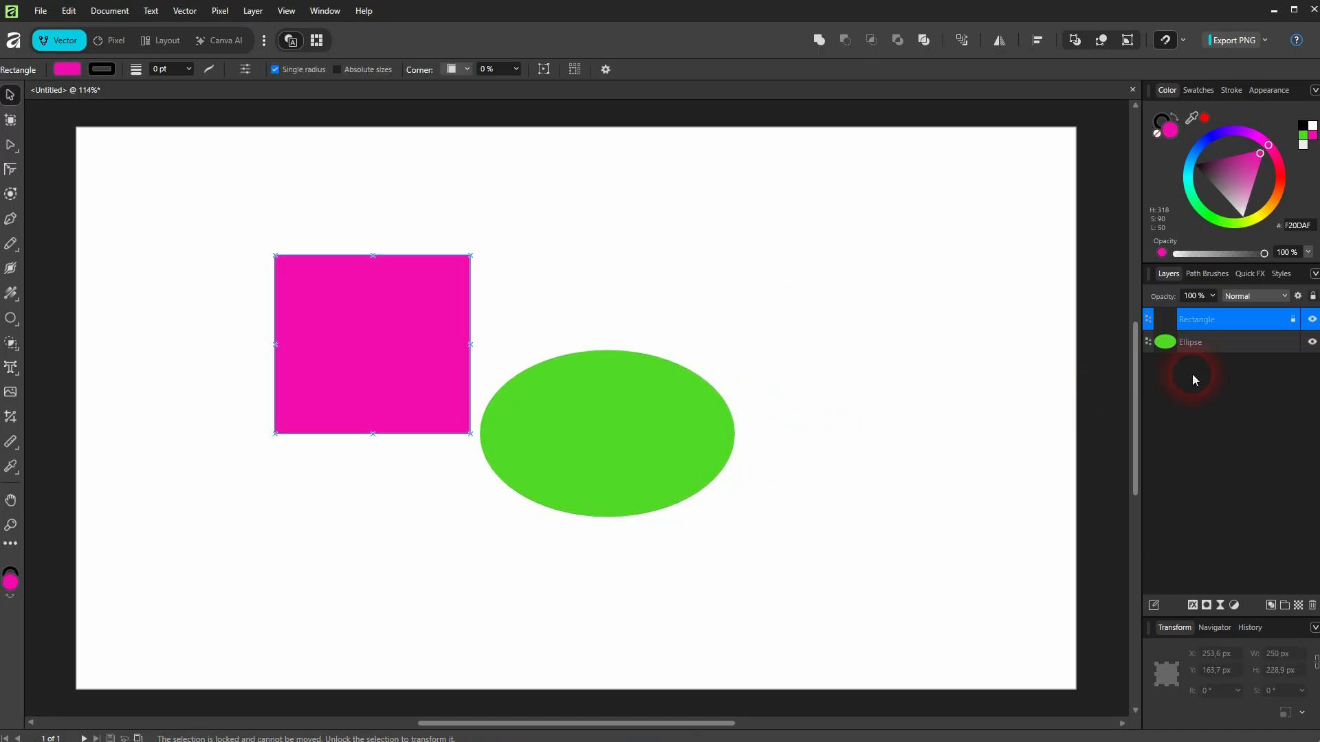
Step: Delete the locked rectangle from the layer list again, undo the deletion, and unlock the layer
click(412, 349)
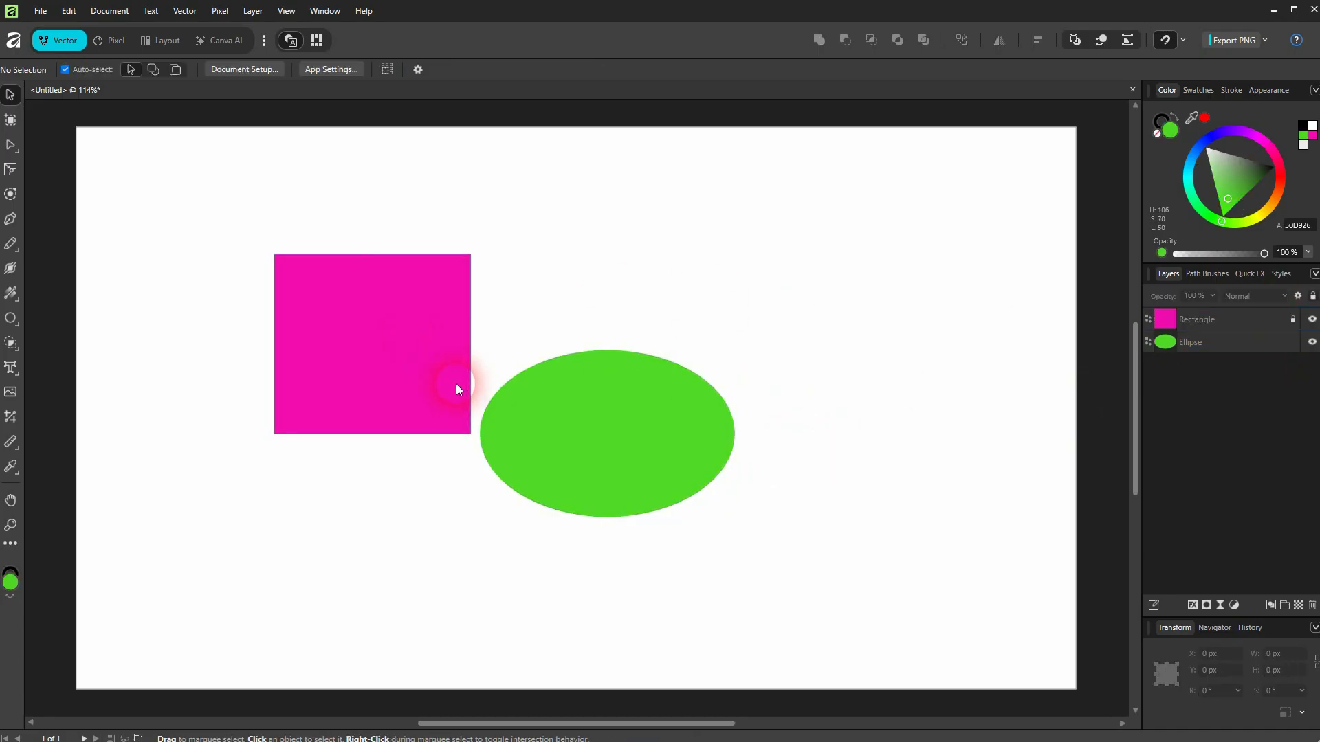
click(1268, 320)
click(1312, 607)
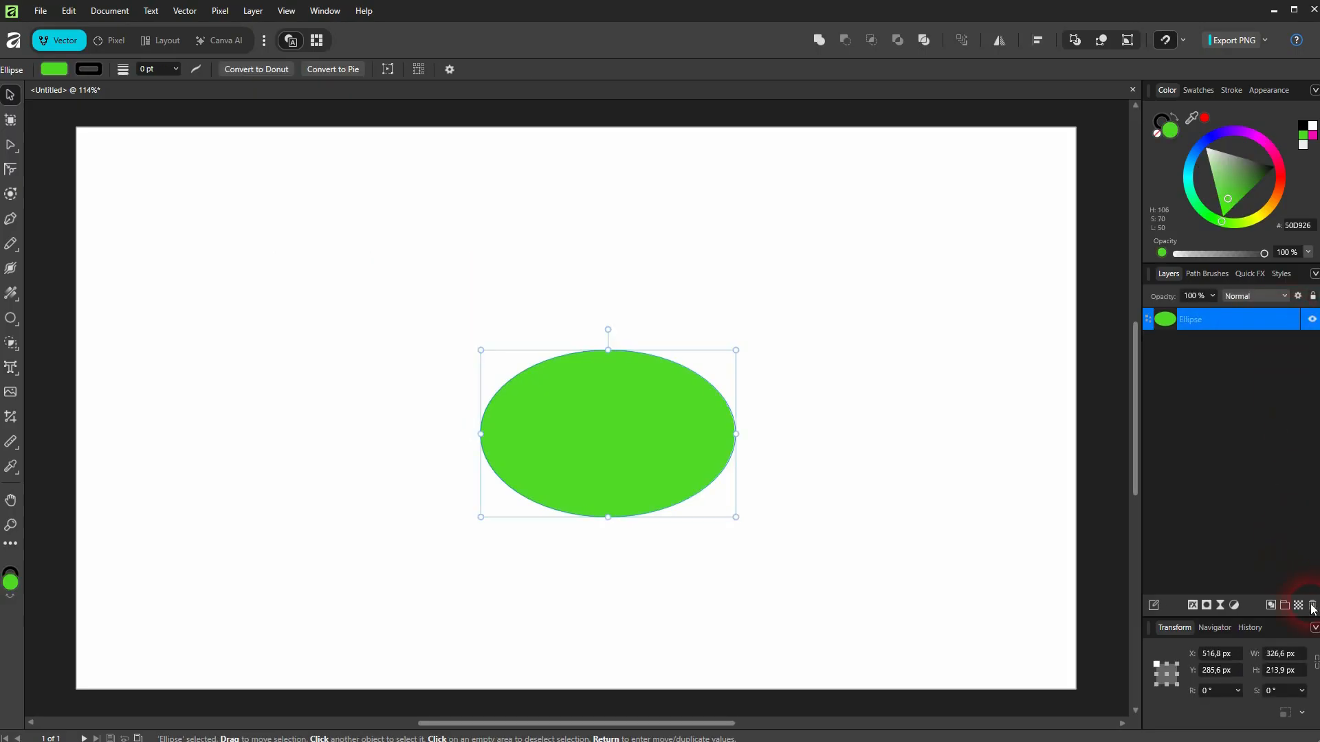
click(1312, 607)
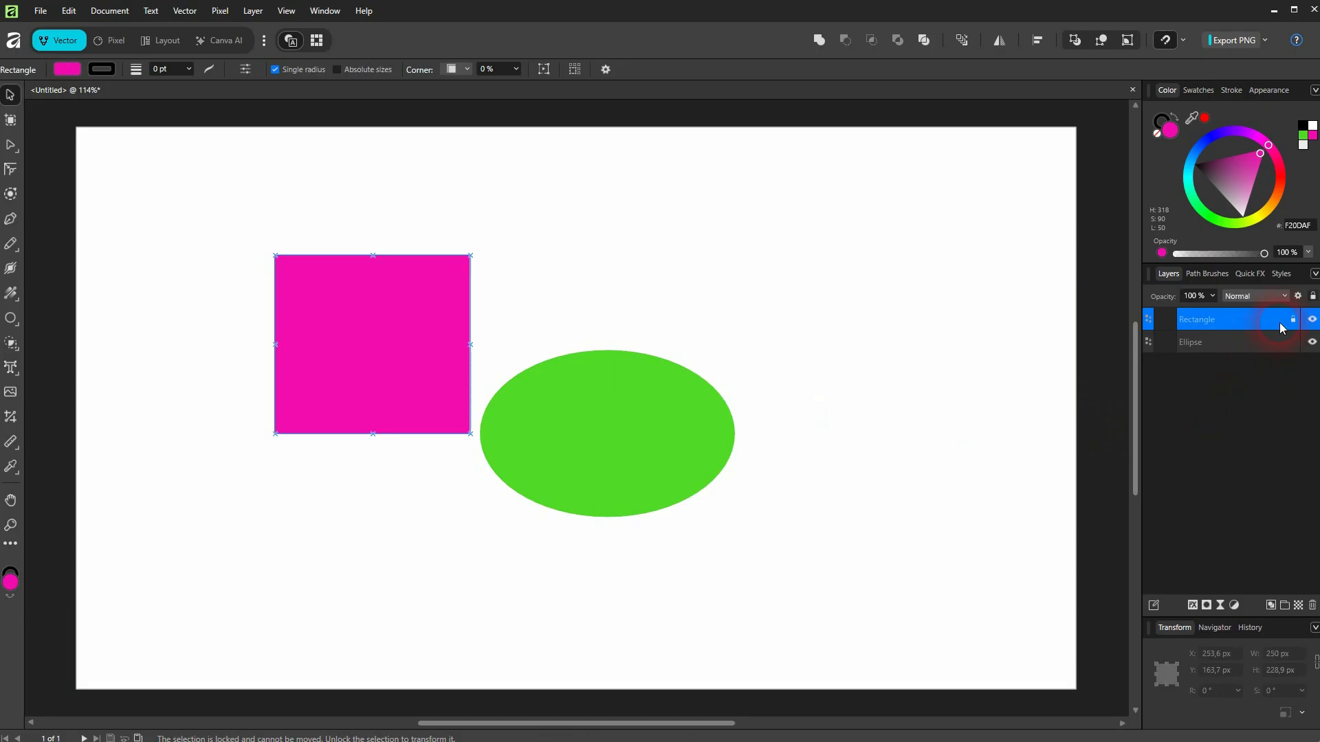
click(1293, 320)
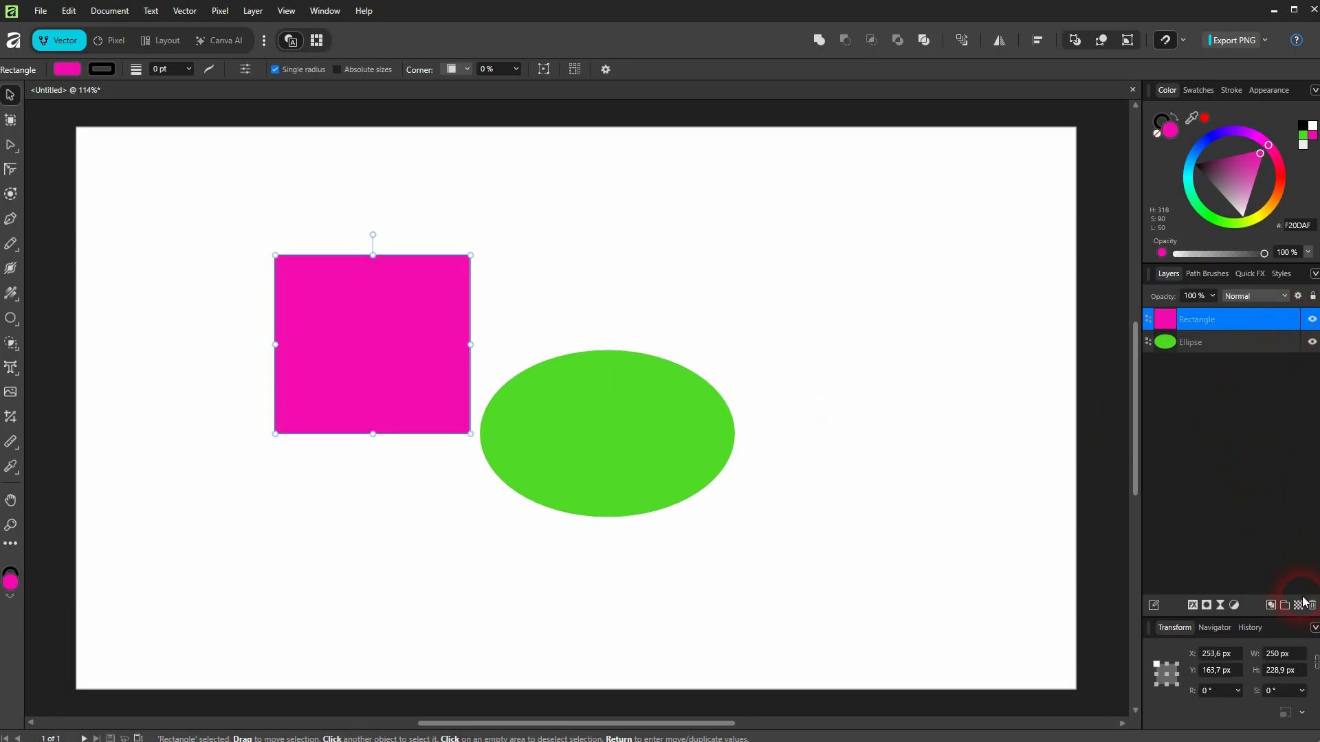
Step: Add an empty pixel layer above the rectangle and delete it after viewing the layers in the Pixel workspace
click(1299, 605)
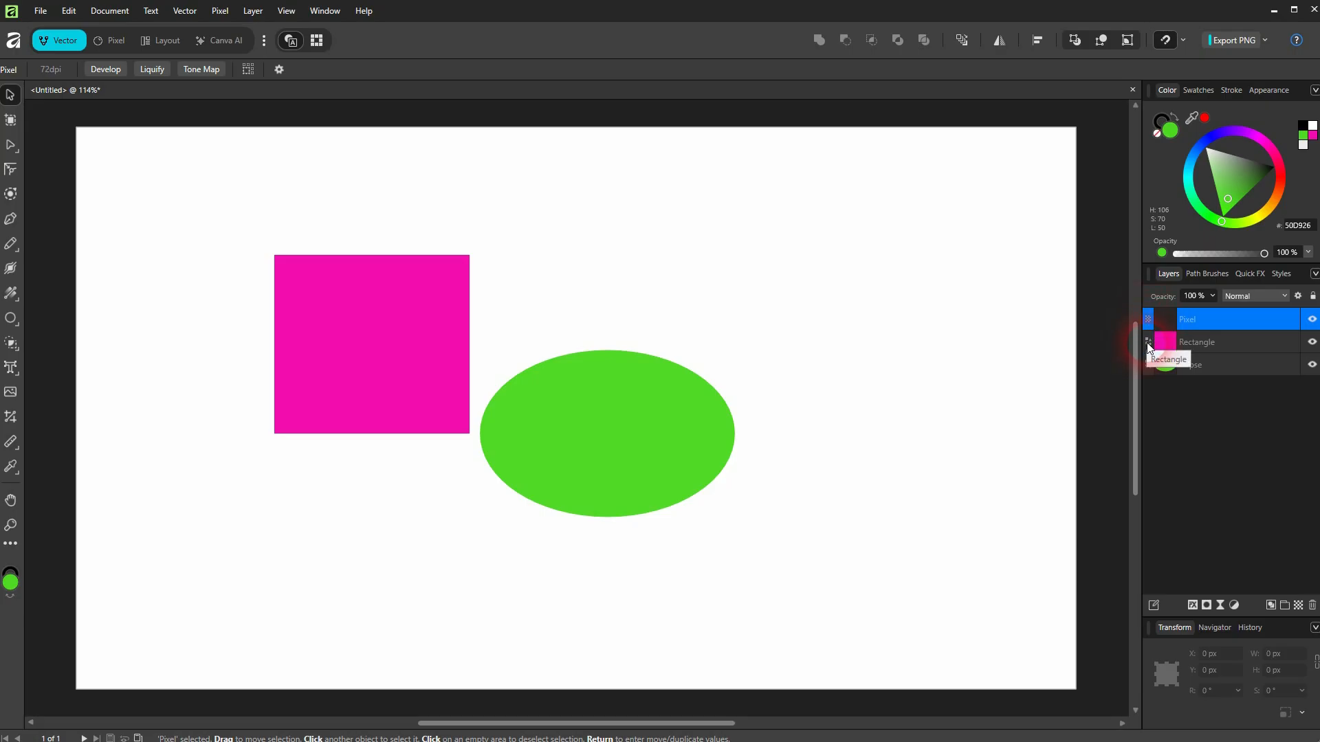
click(1232, 348)
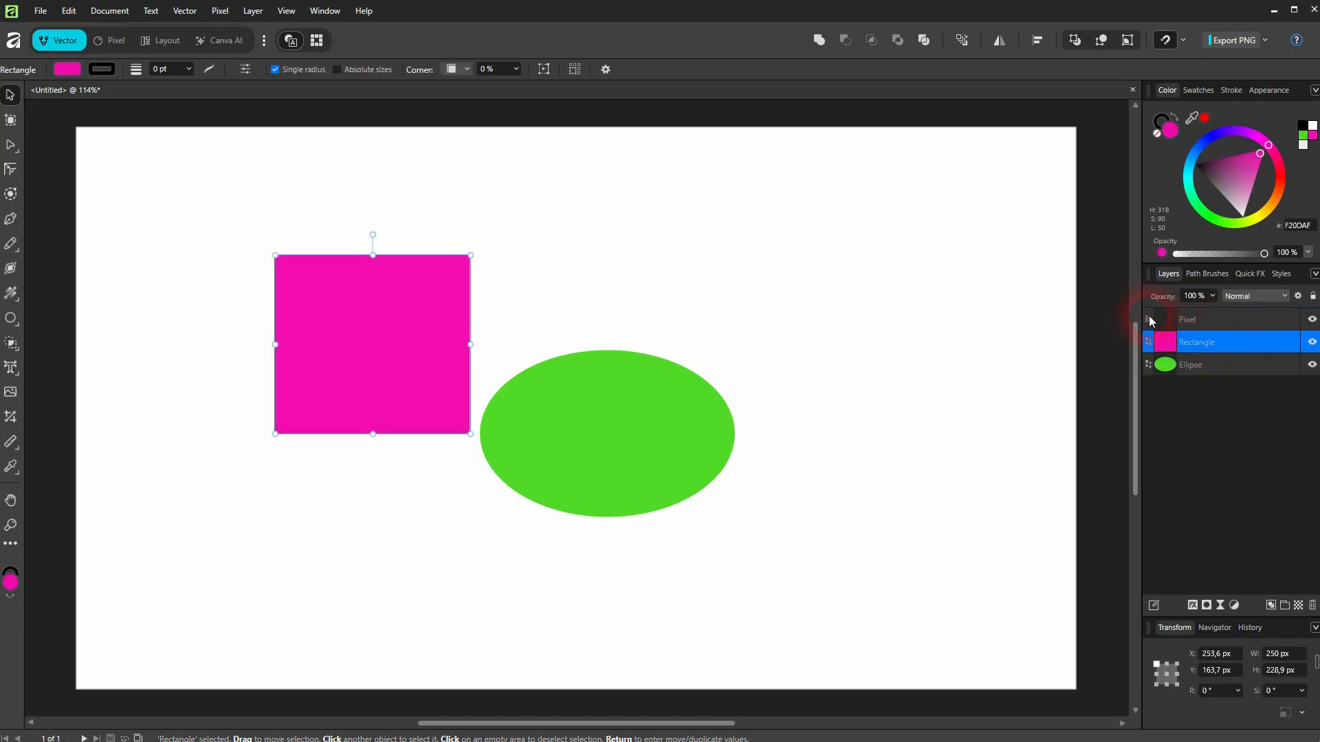
click(110, 40)
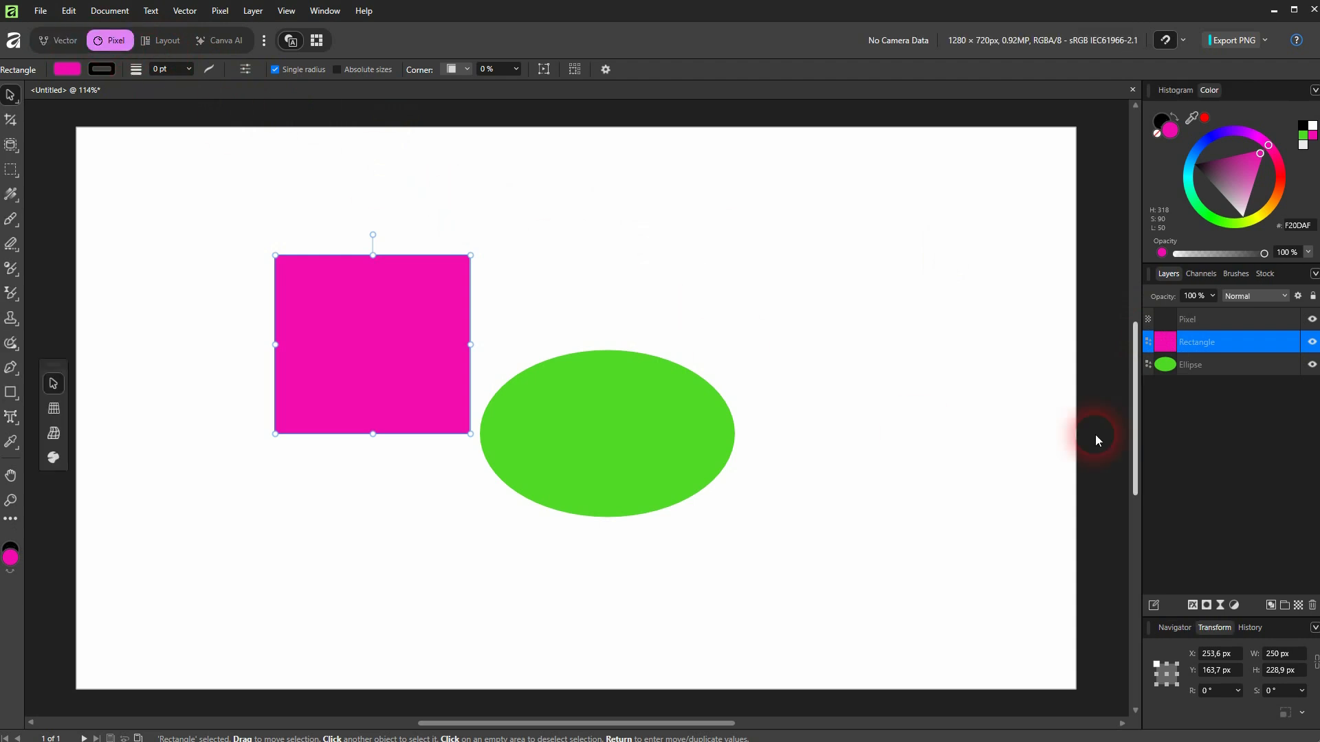
click(1204, 322)
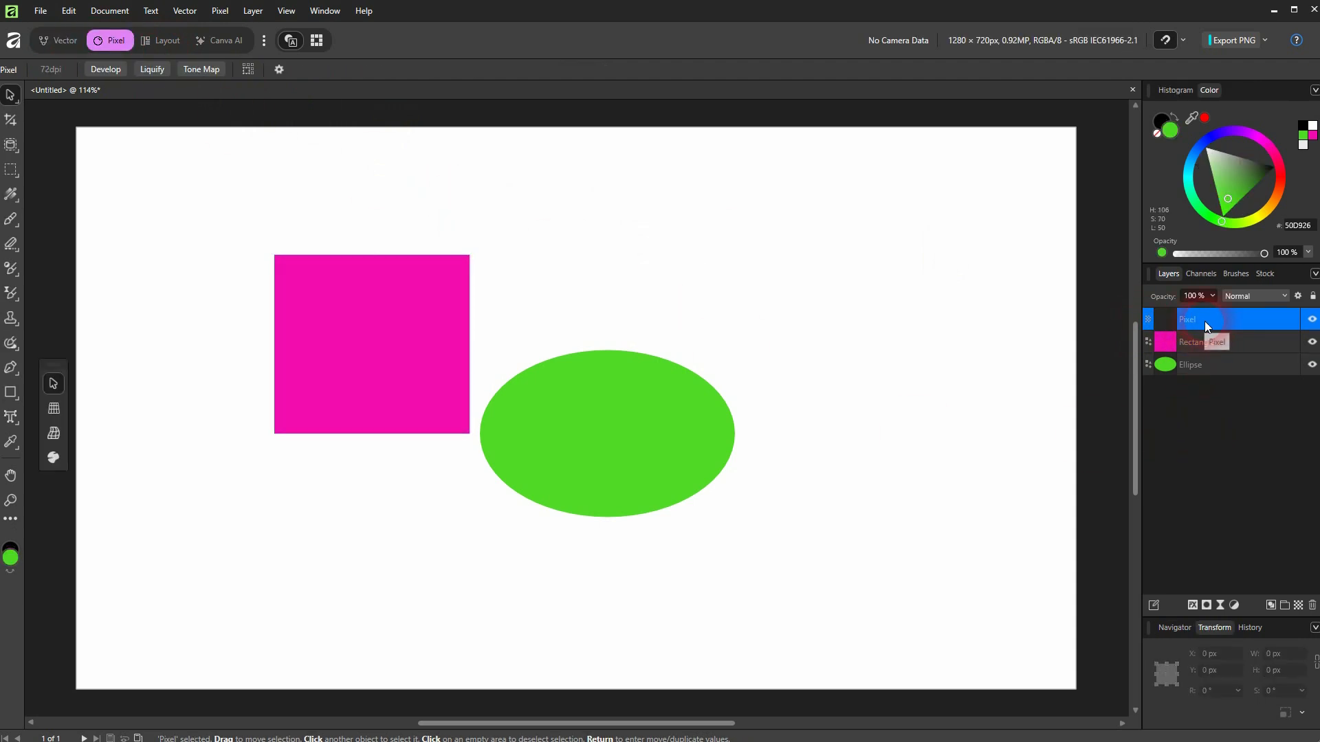
click(52, 43)
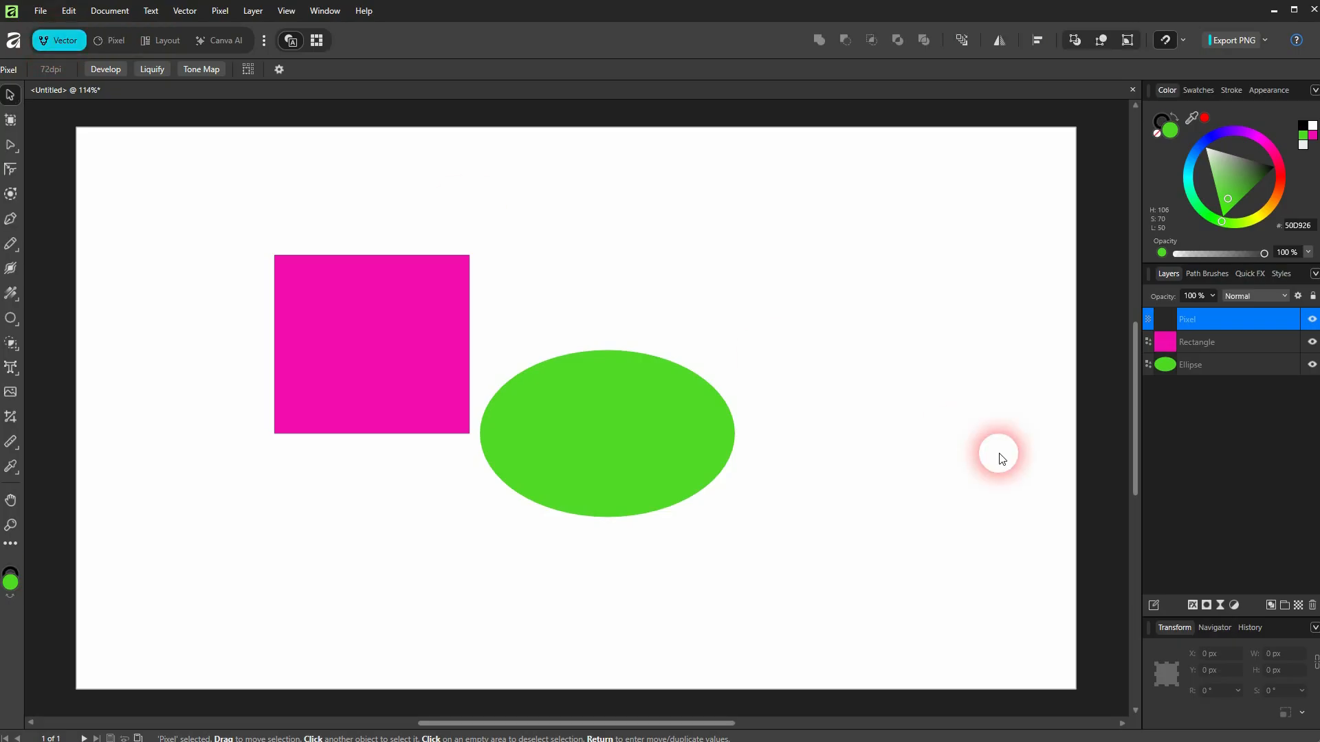
click(1313, 605)
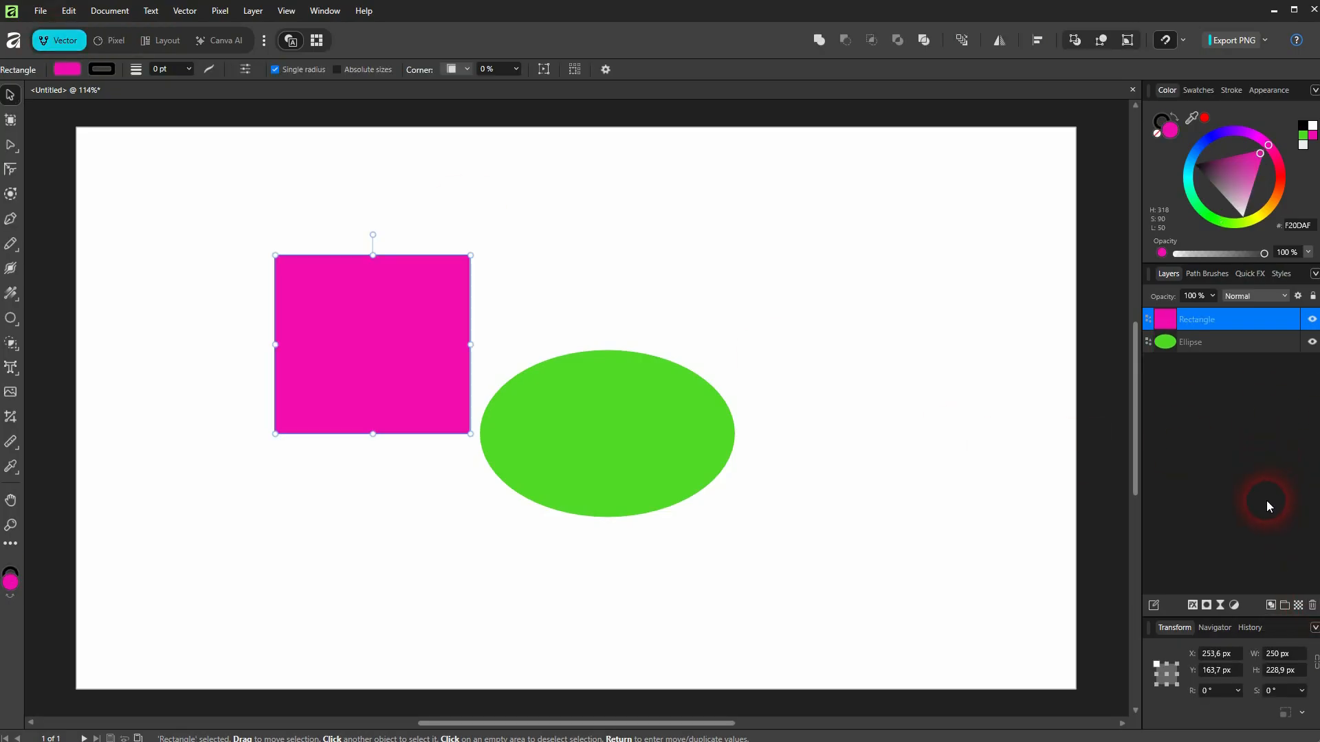
Step: Put the rectangle into a new group and place the Ellipse layer inside that group
click(1285, 606)
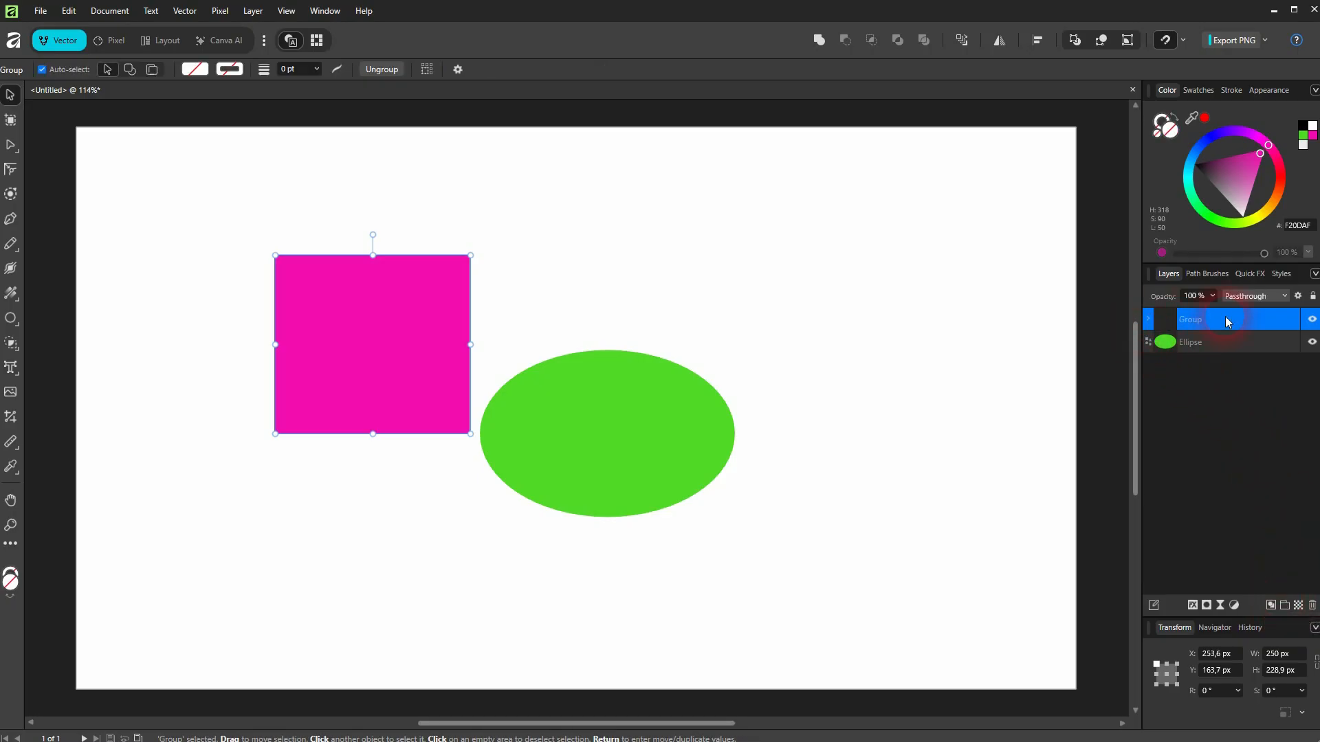
click(1148, 320)
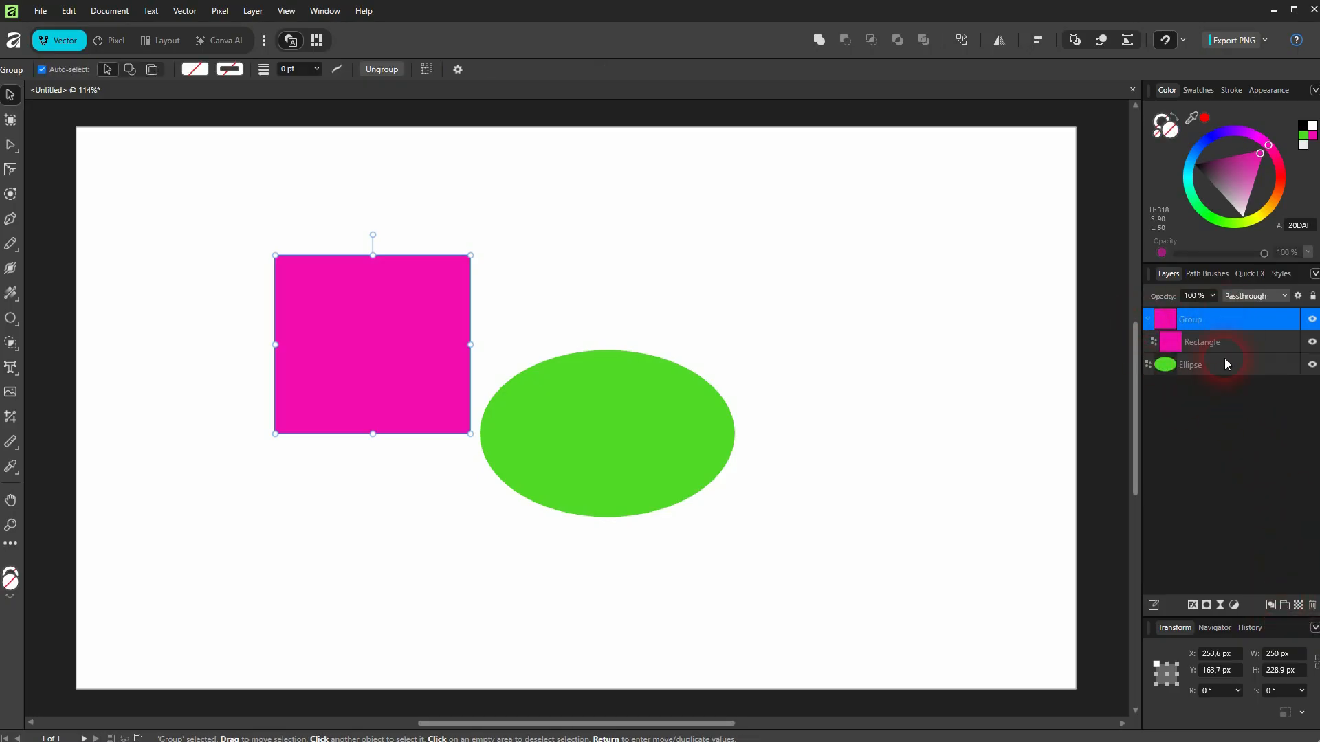
drag(1194, 365, 1189, 320)
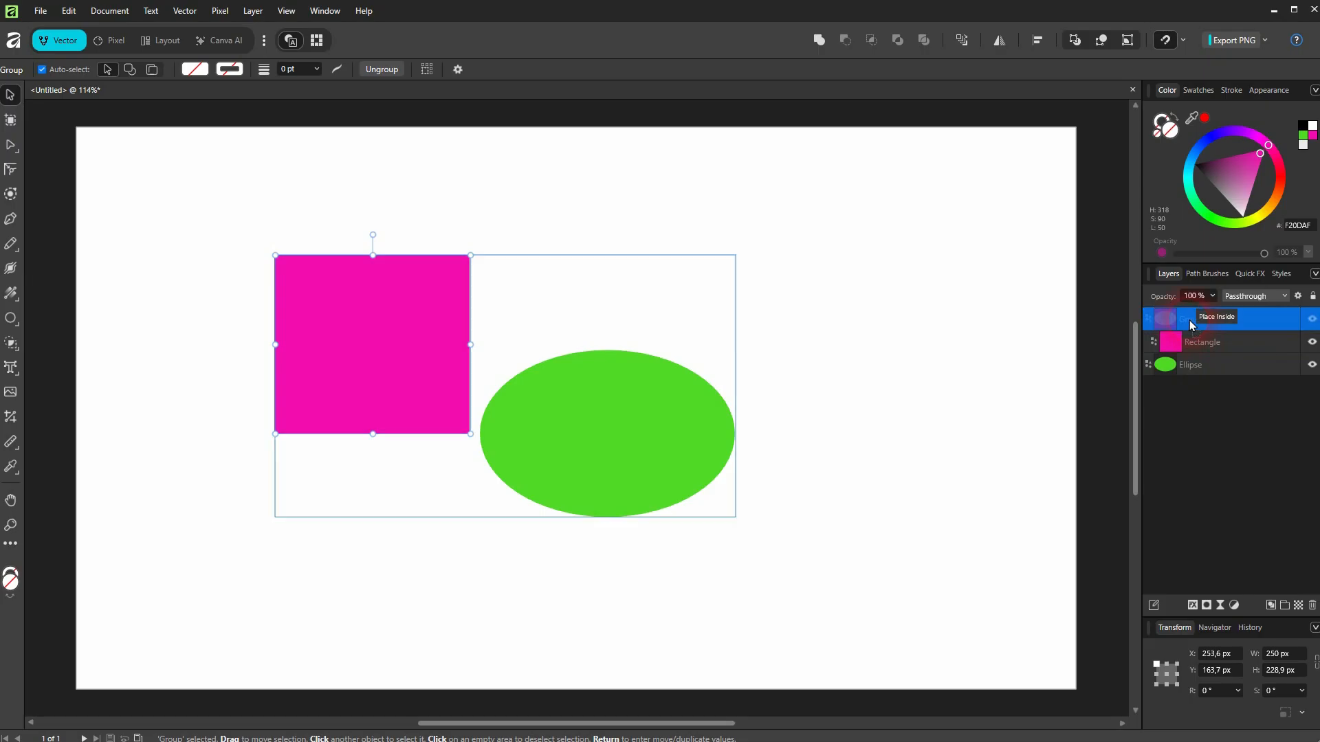
click(1146, 322)
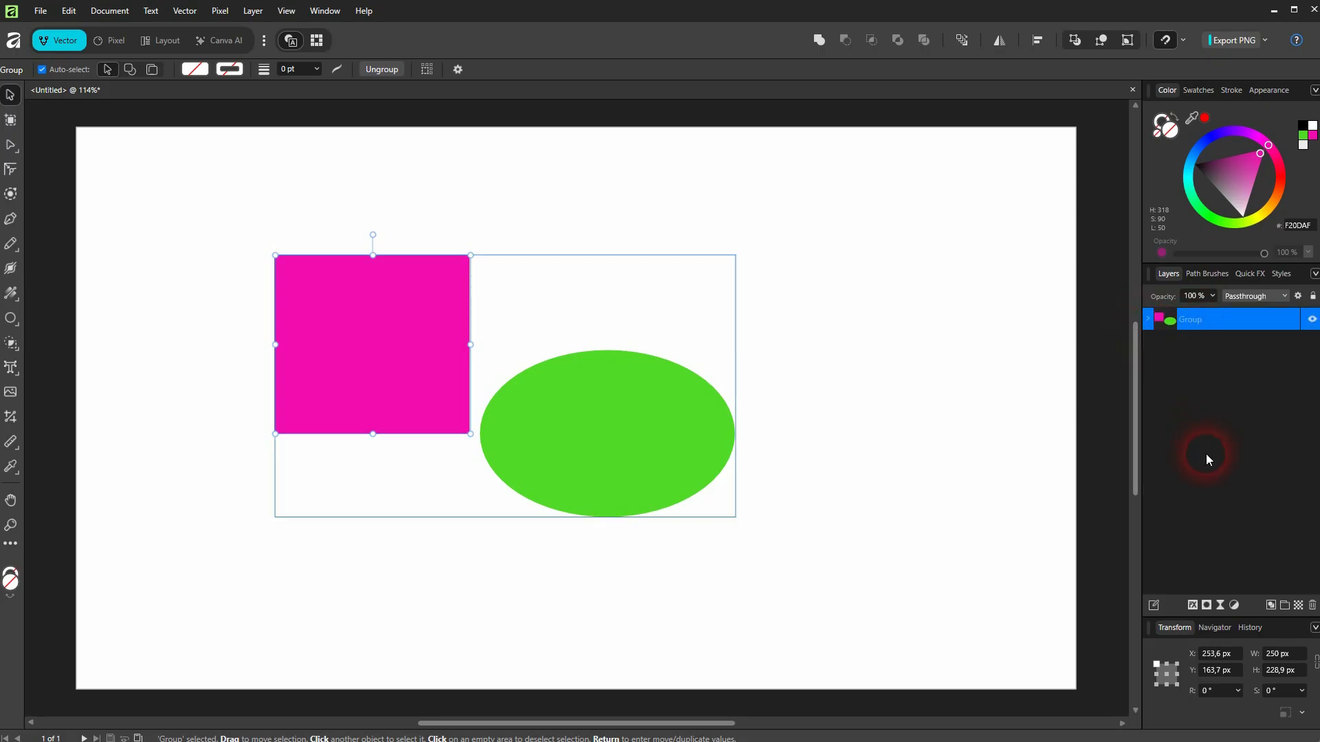
Step: Hide the group and show it again, twice in a row
click(1311, 320)
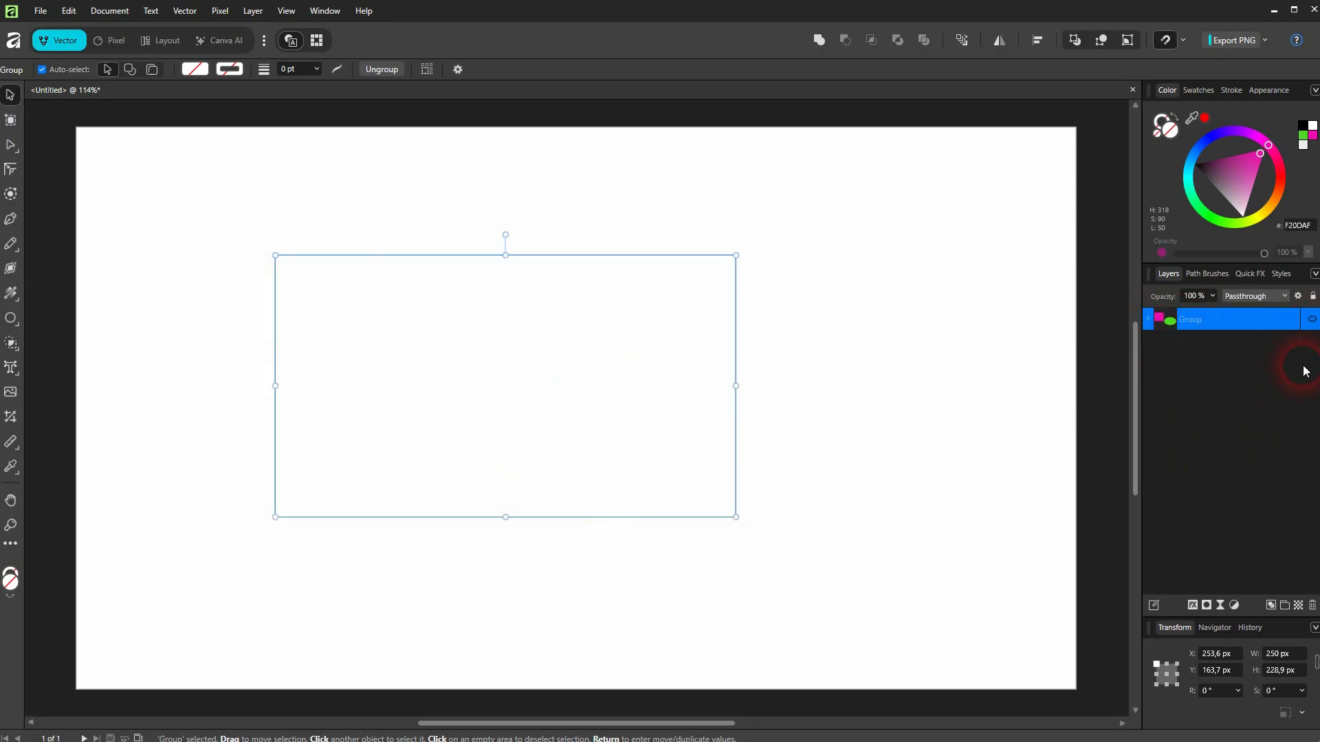
click(1311, 320)
click(1312, 320)
click(1312, 321)
Step: Lock the group and unlock it again, twice in a row
click(1292, 319)
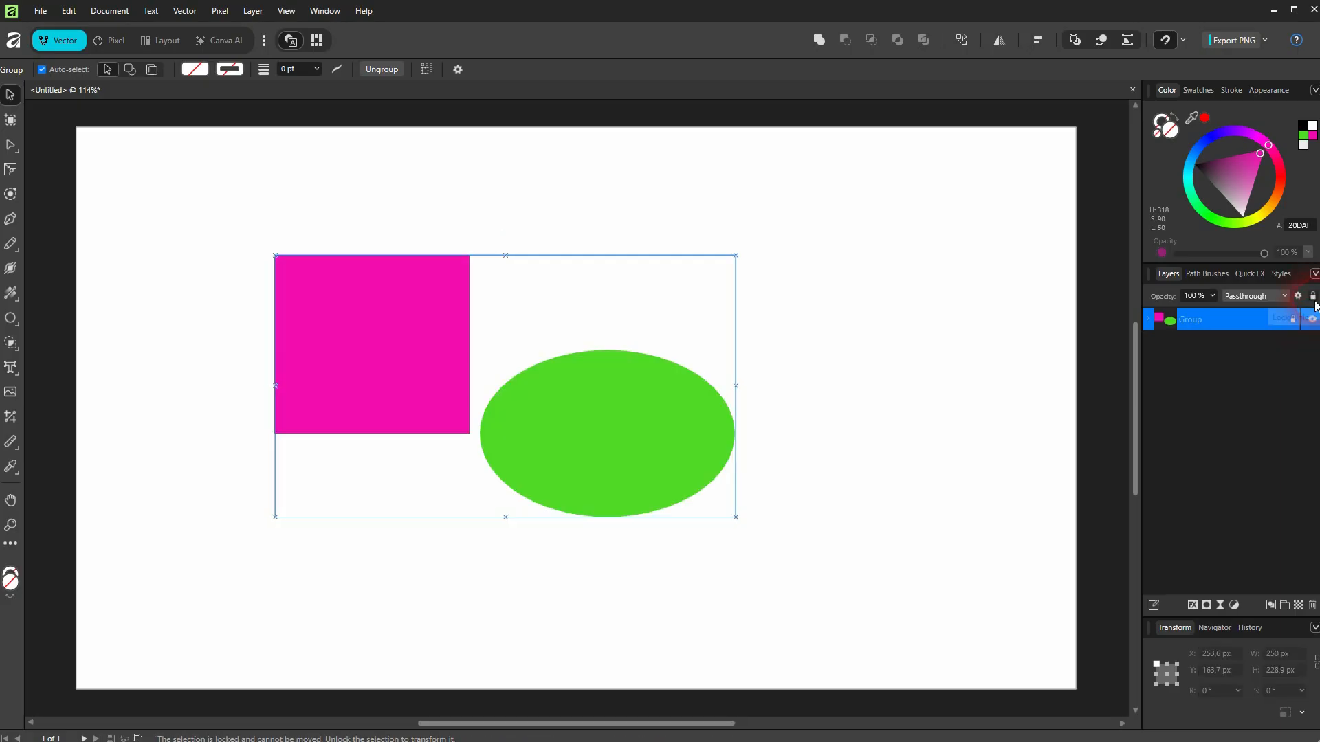
click(1312, 297)
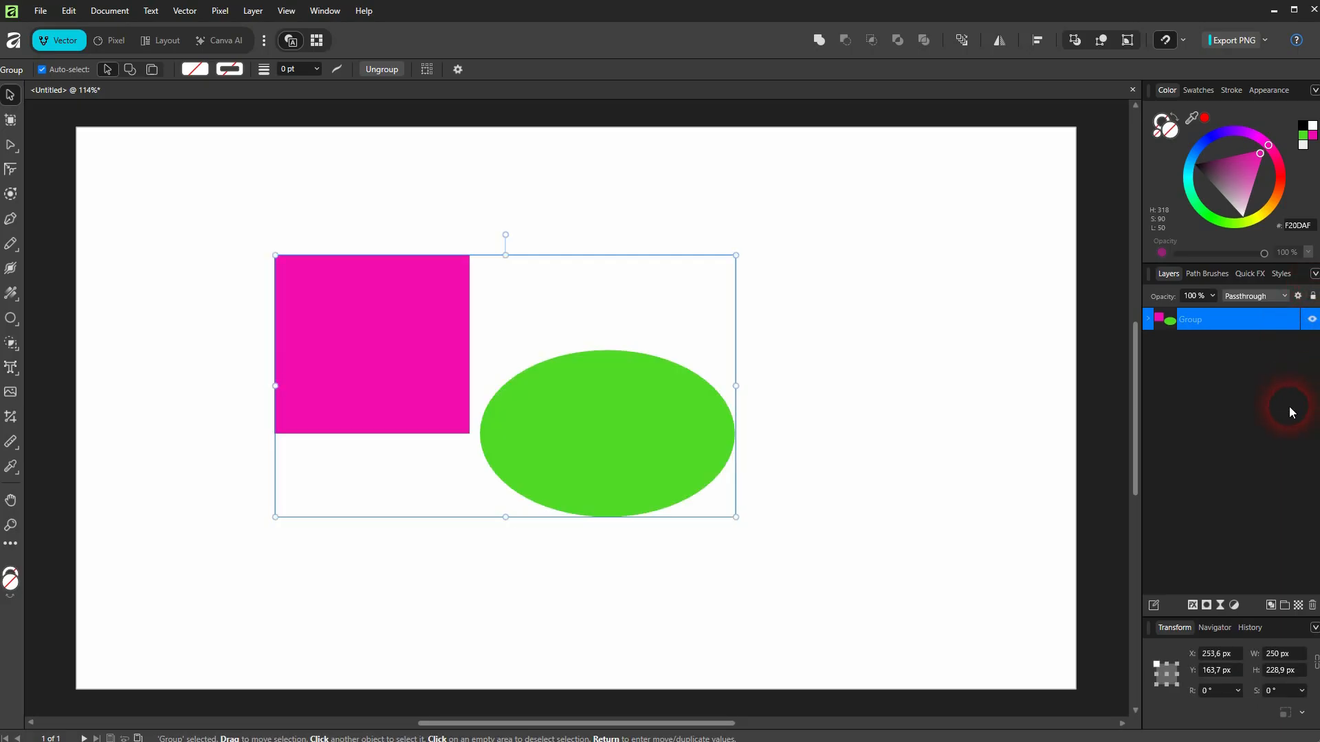
click(1313, 297)
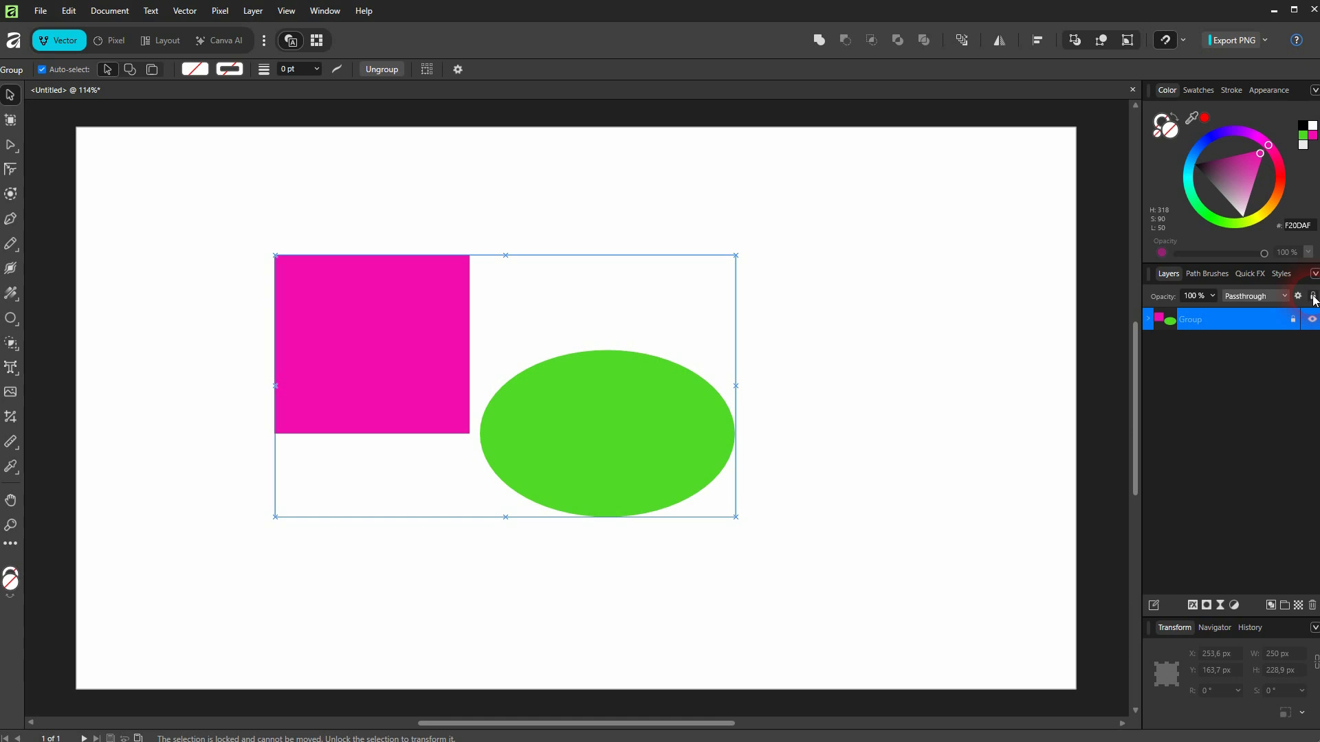
click(1313, 297)
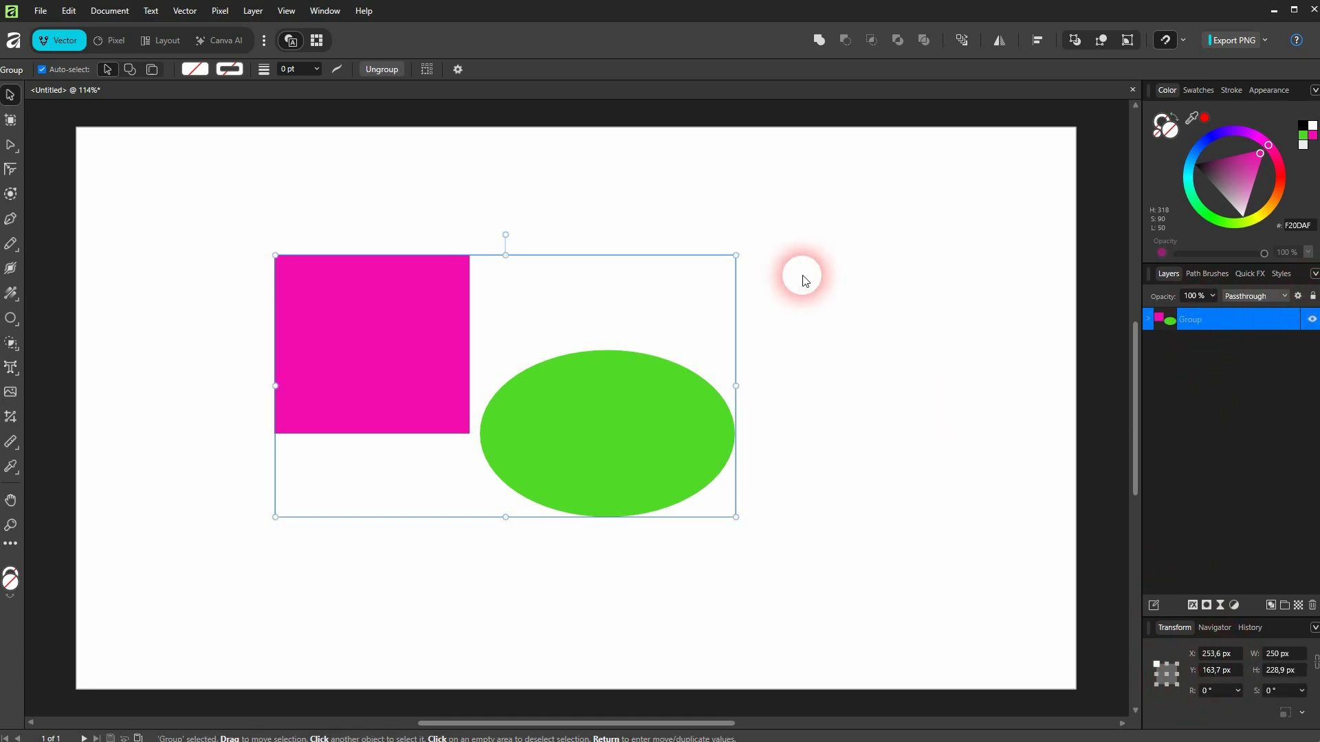
Step: Scale the group down to about 506 by 288 px, and lock and unlock it
drag(736, 255, 721, 366)
click(1312, 297)
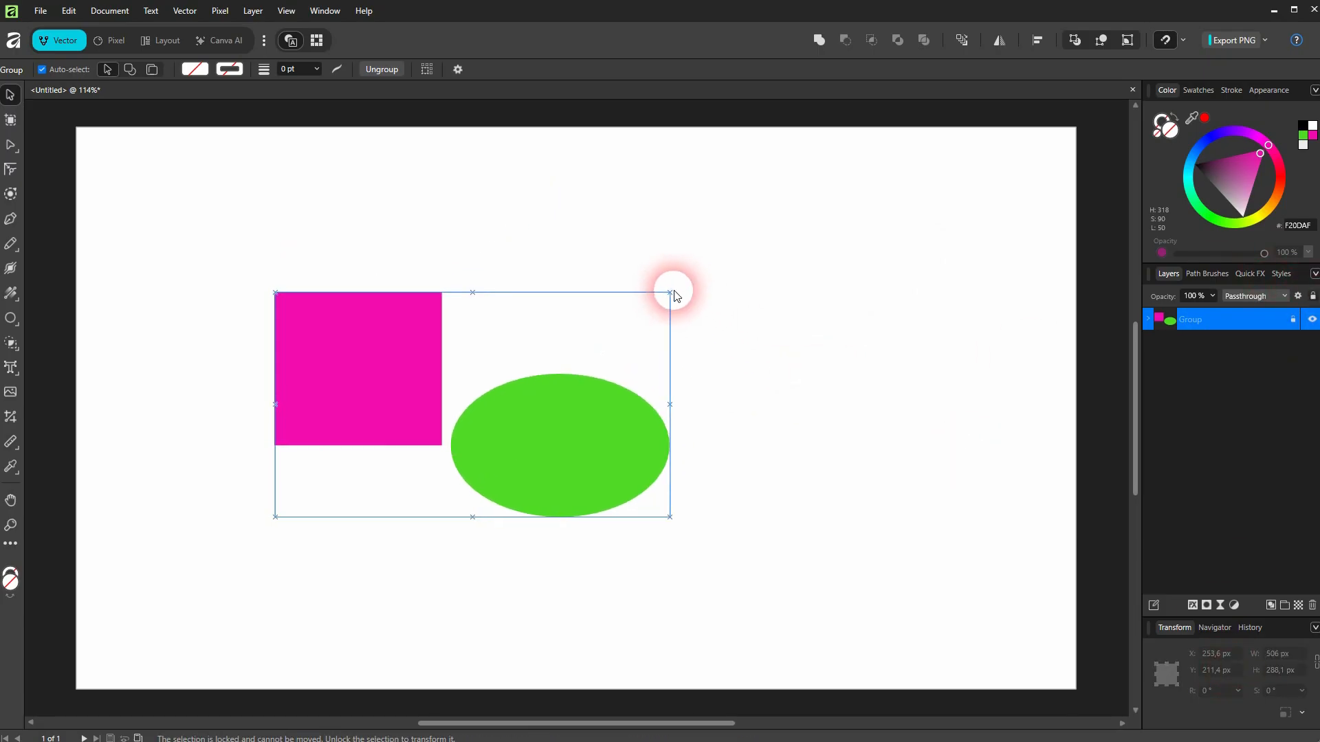
click(1310, 297)
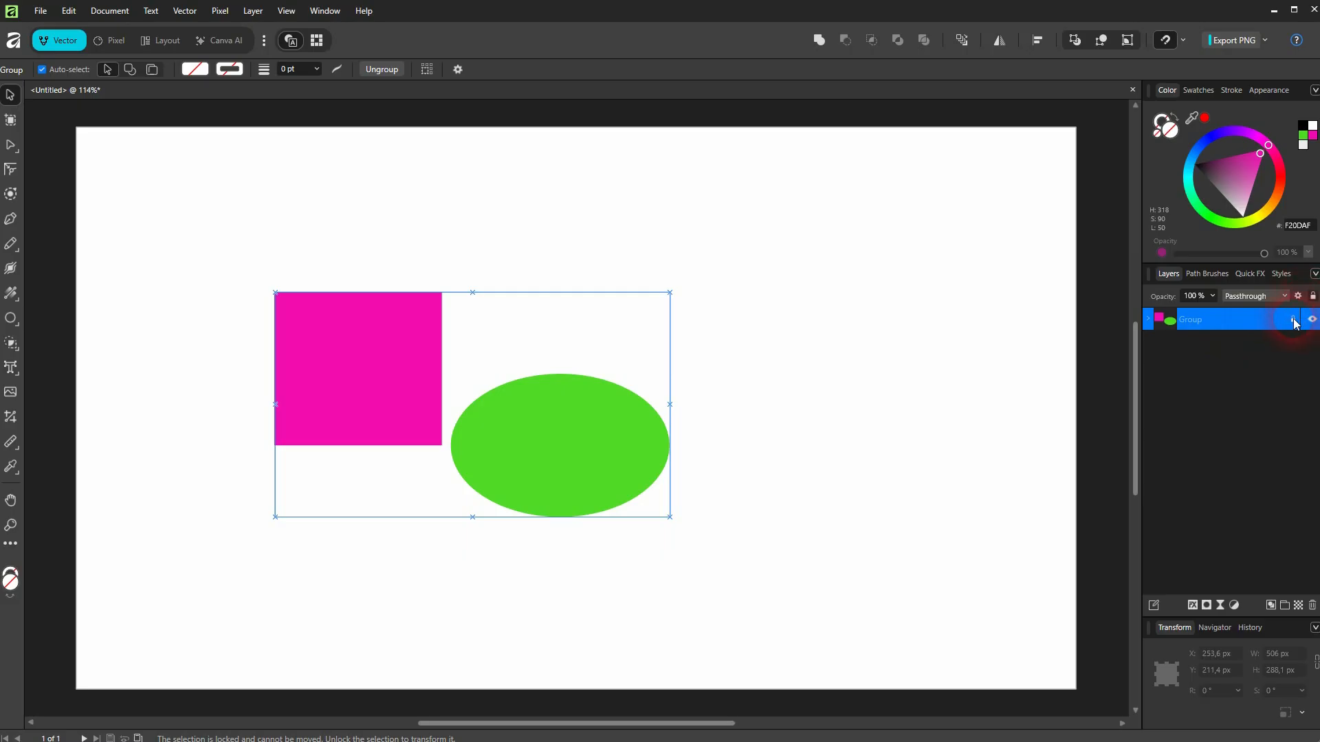
Step: Move the Ellipse and Rectangle layers out of the group and delete the empty group
click(1148, 321)
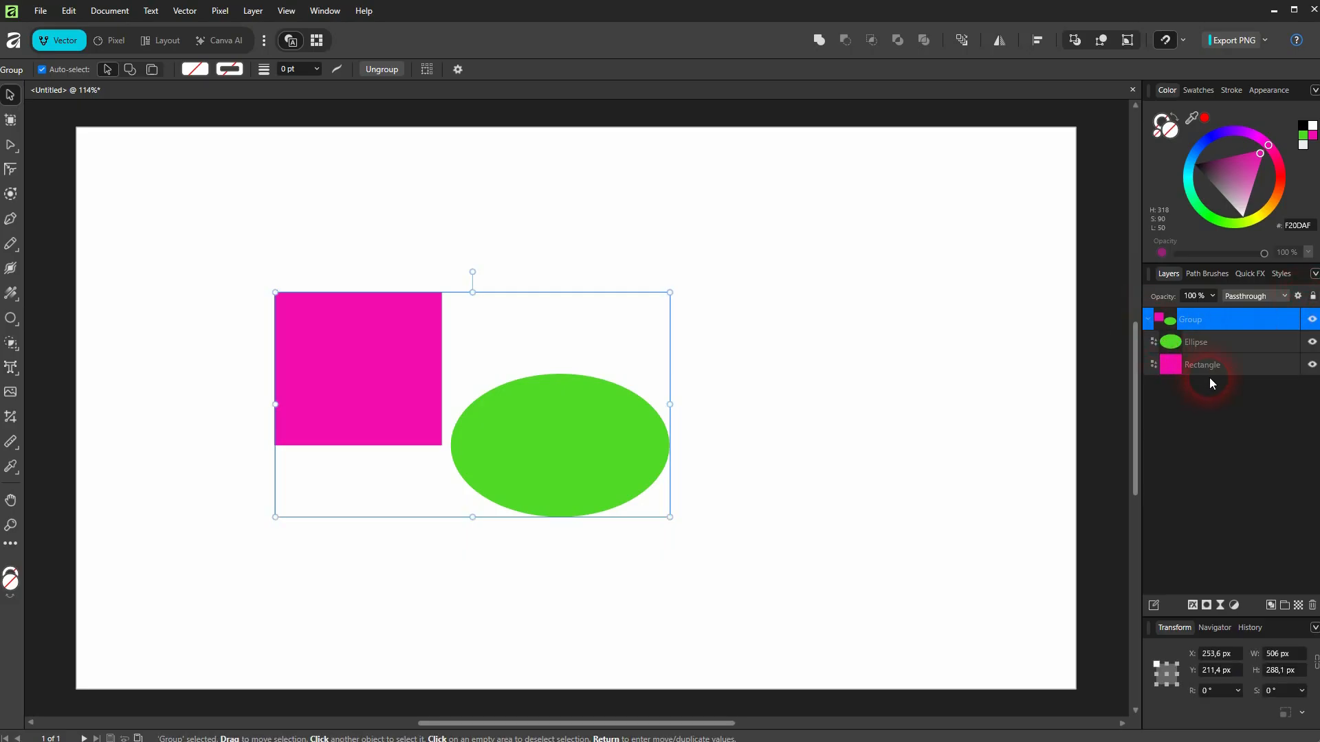
click(1211, 345)
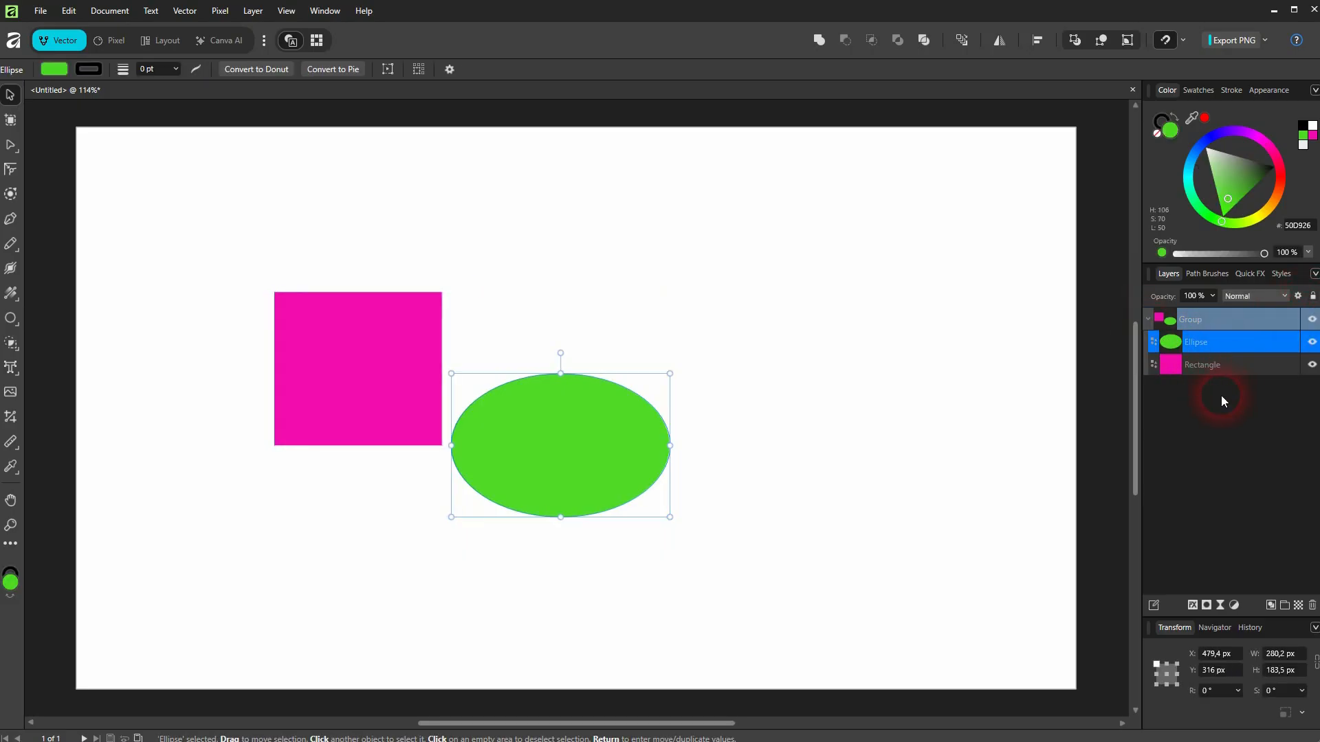
click(1219, 369)
drag(1219, 368, 1202, 308)
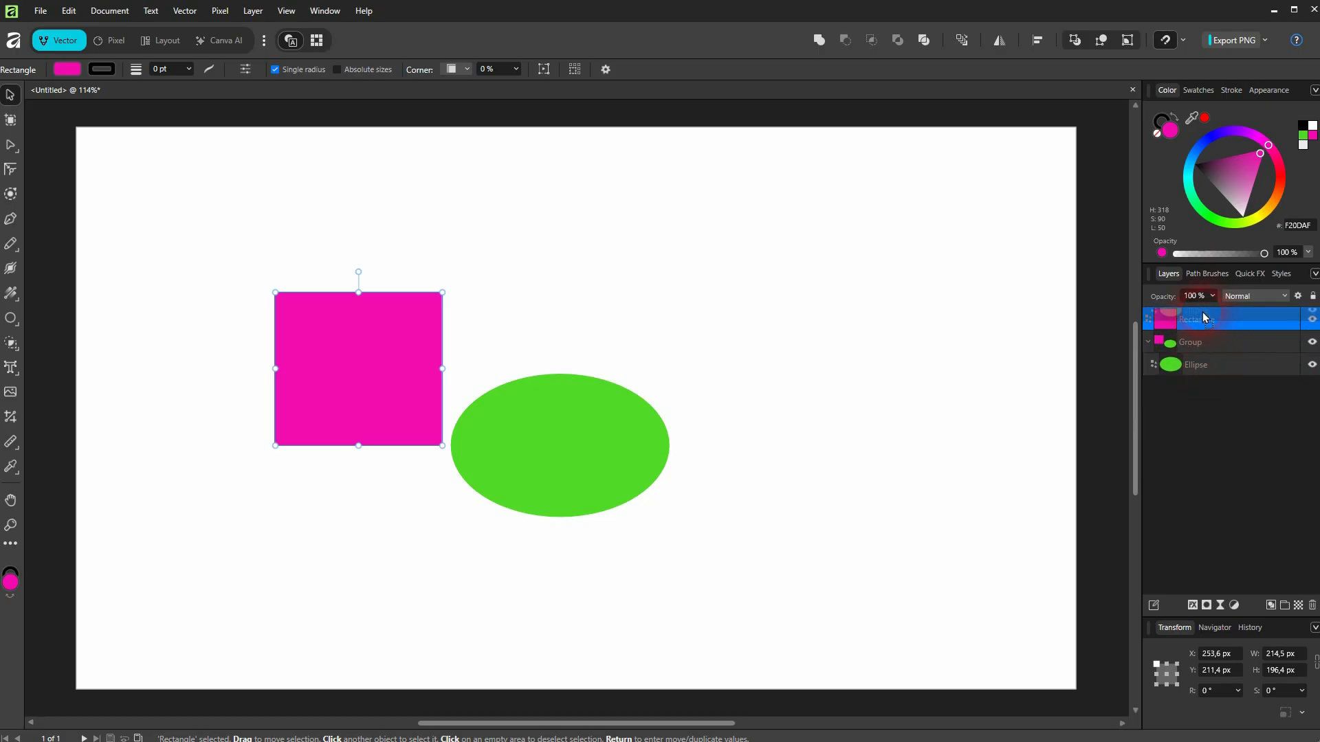
click(1216, 365)
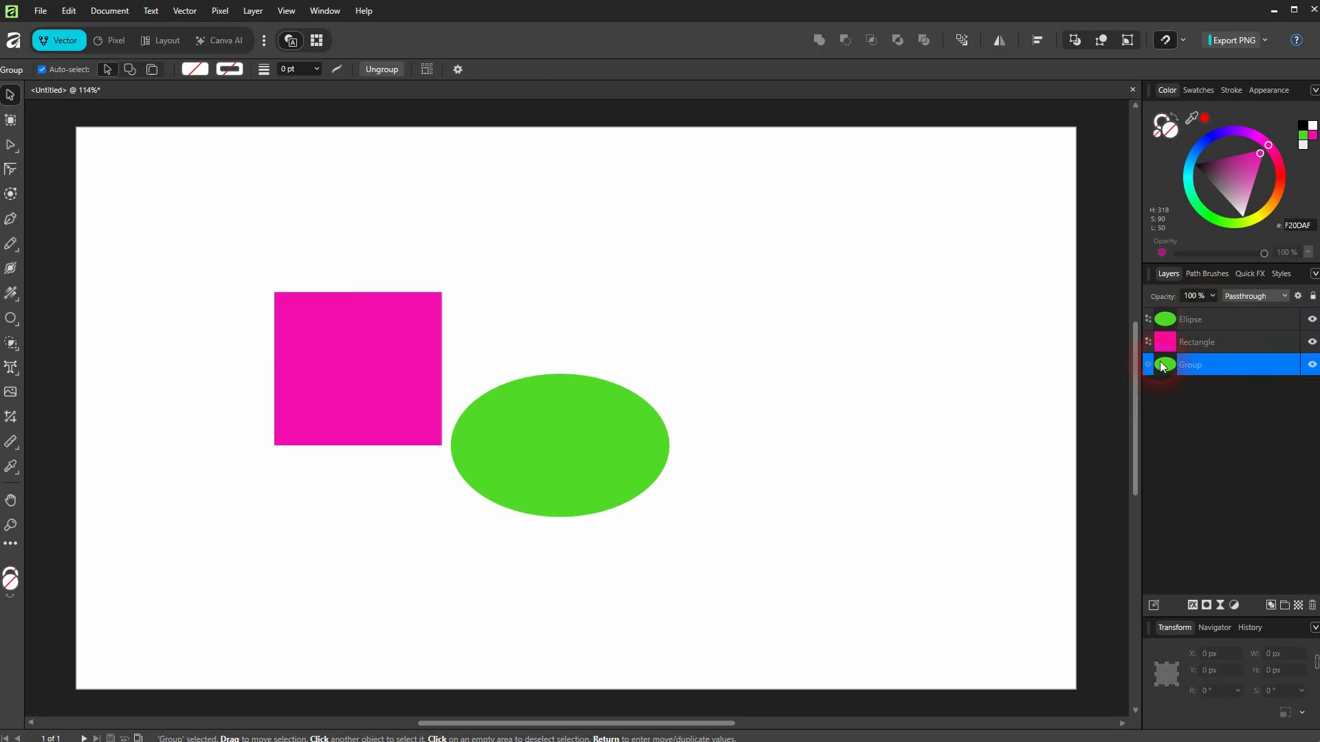
click(1312, 605)
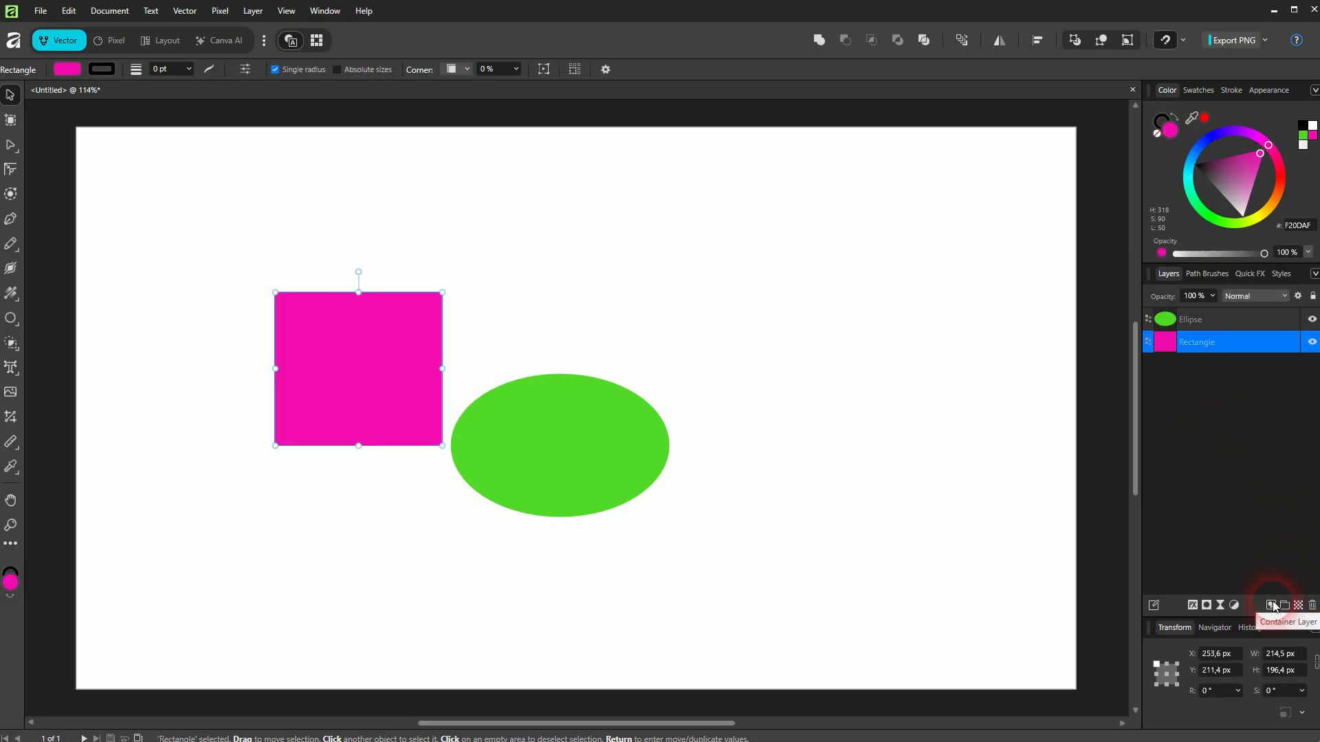
Step: Add a container layer, place the Ellipse and Rectangle layers inside it, and expand it
click(1273, 606)
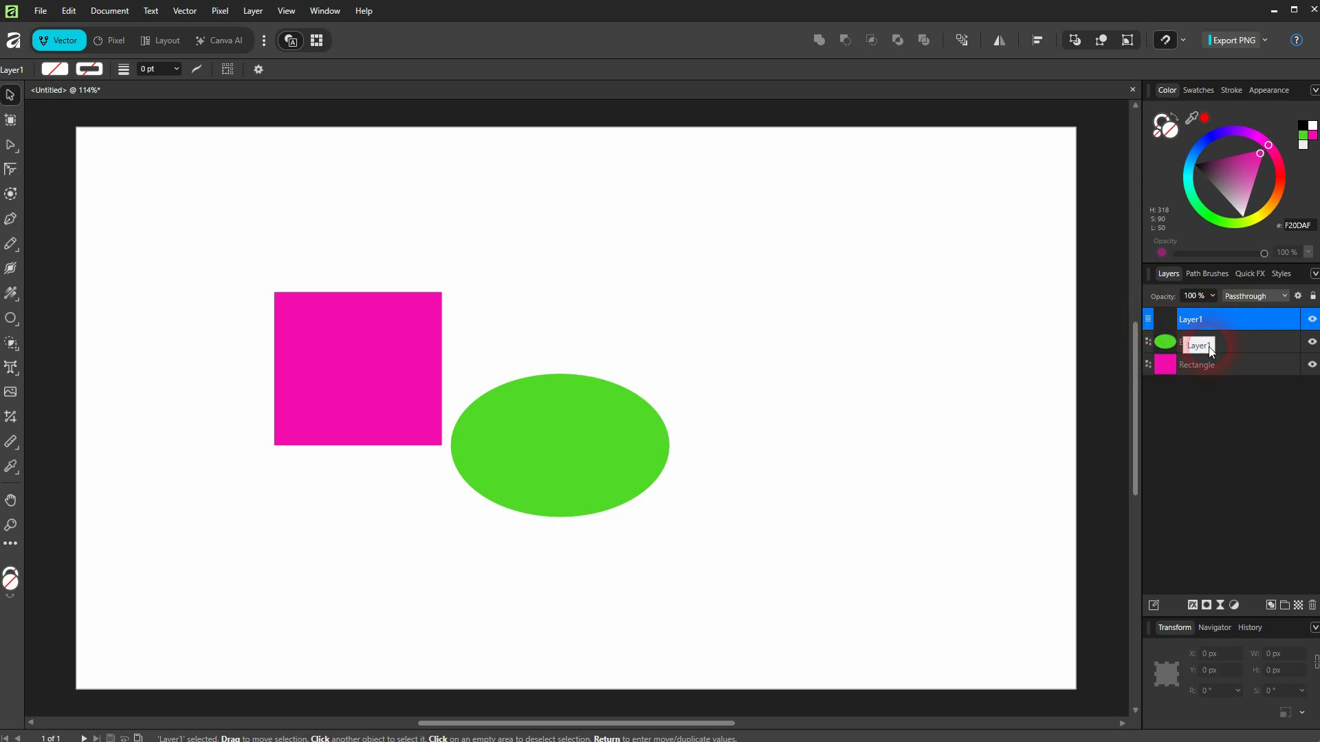
mouse_move(1200, 342)
mouse_down()
mouse_move(1211, 320)
mouse_move(1194, 320)
mouse_up()
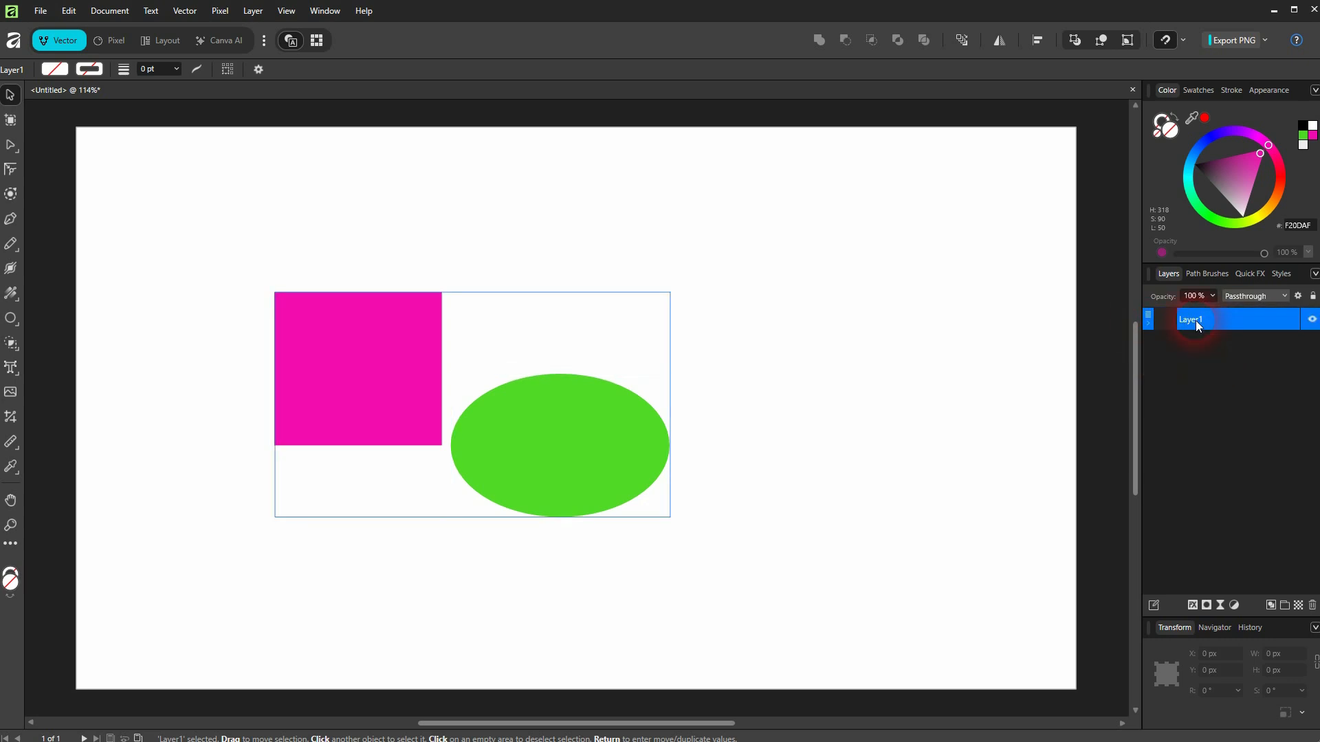
click(1149, 324)
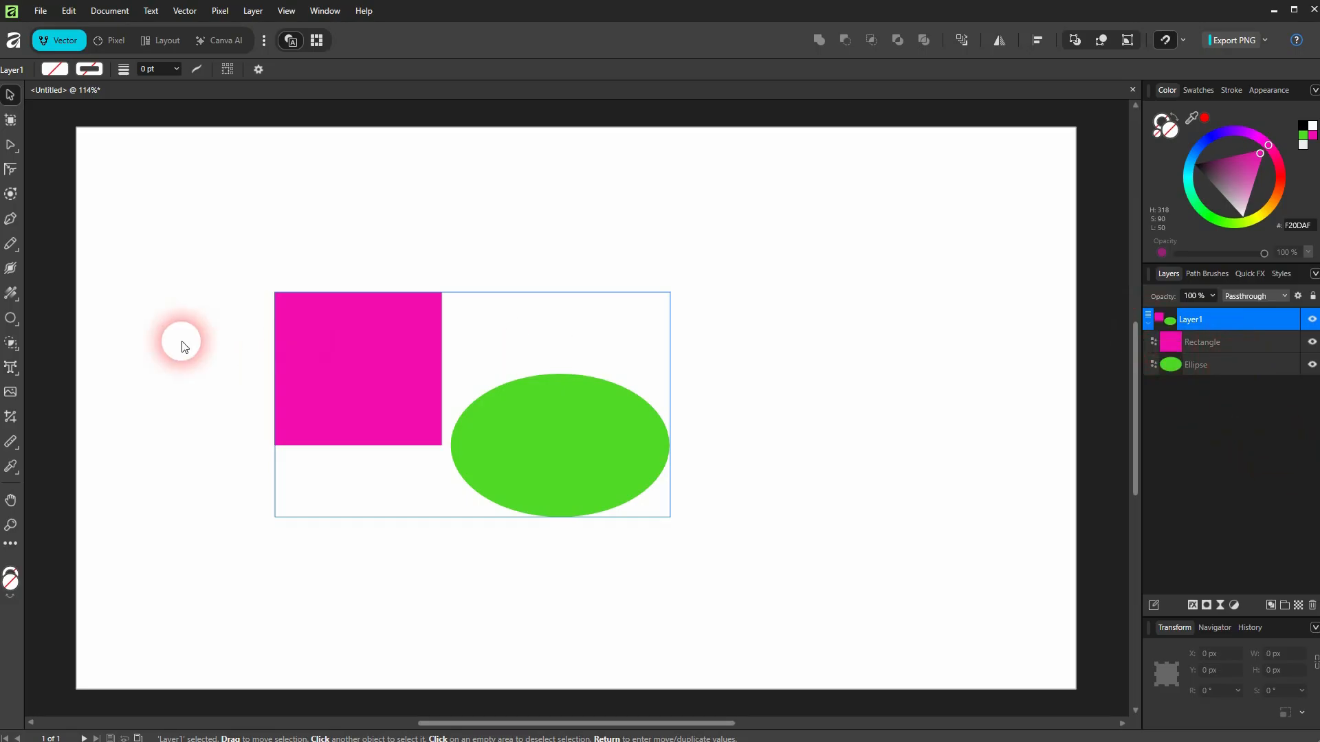
Step: Draw a diamond about 258 by 161 px beside the ellipse inside Layer1 and fill it with blue 420DF2
right_click(12, 317)
click(12, 318)
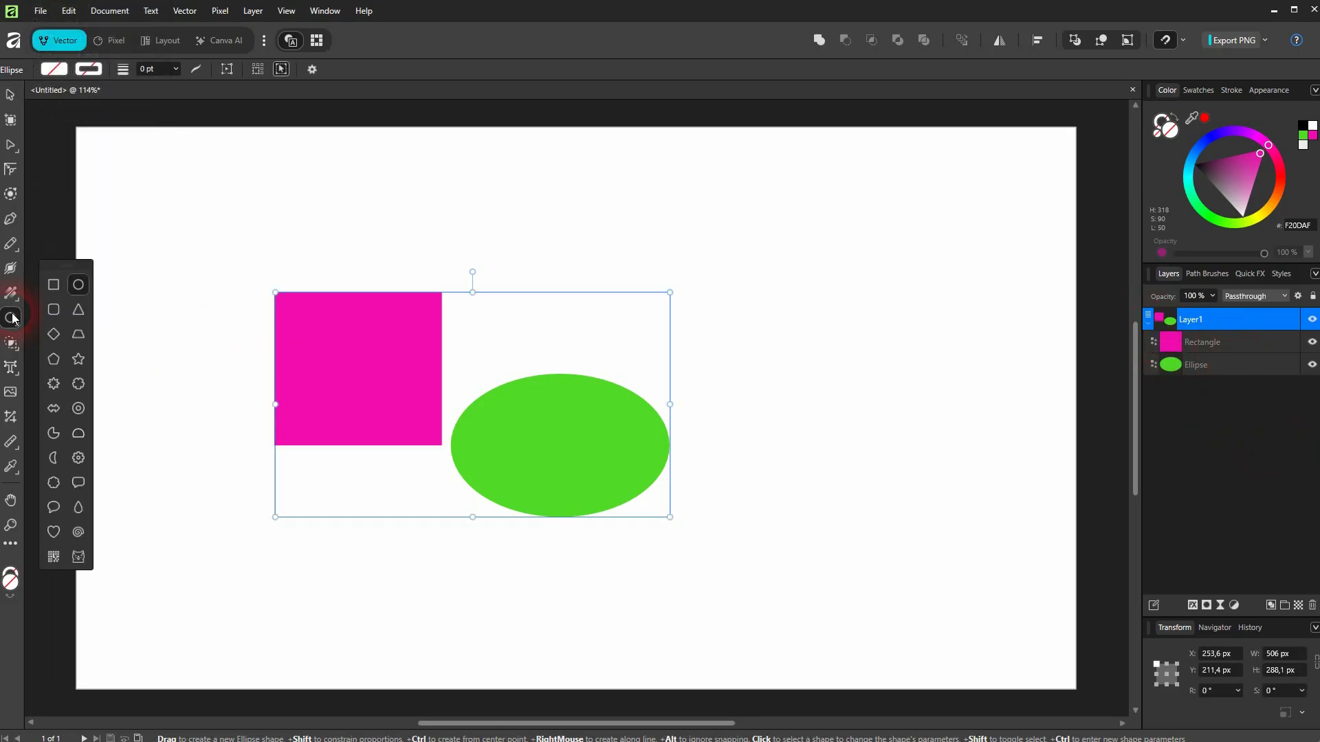
click(54, 335)
drag(764, 348, 966, 474)
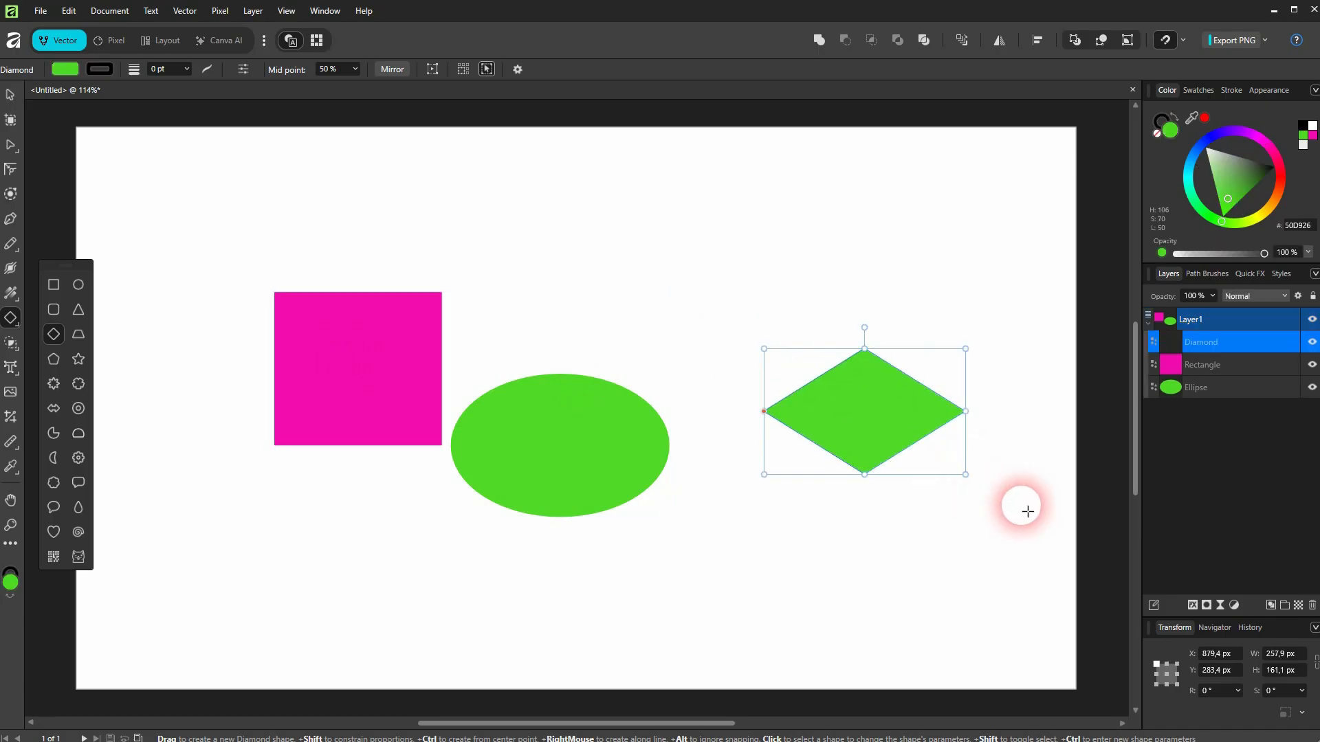
click(56, 72)
click(78, 155)
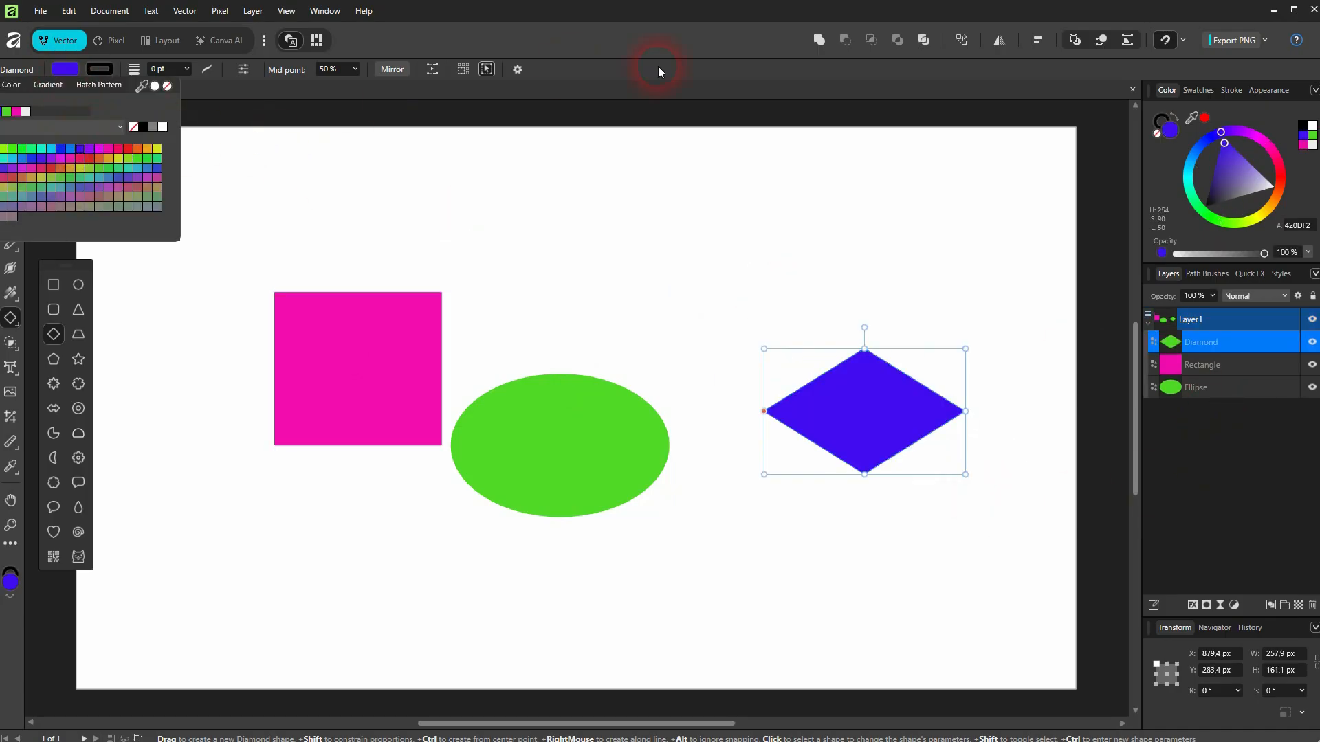
click(11, 95)
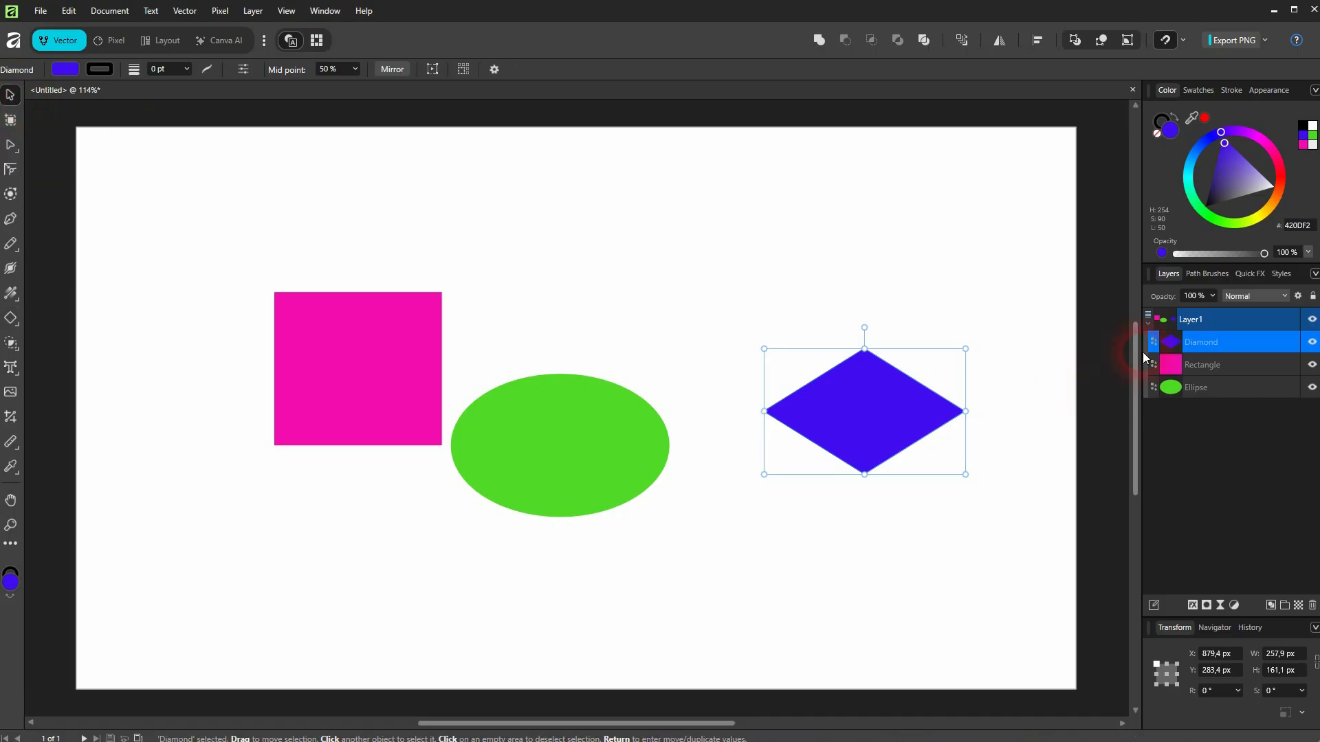
Step: Collapse Layer1, hide it and show it again
click(1148, 323)
click(1313, 322)
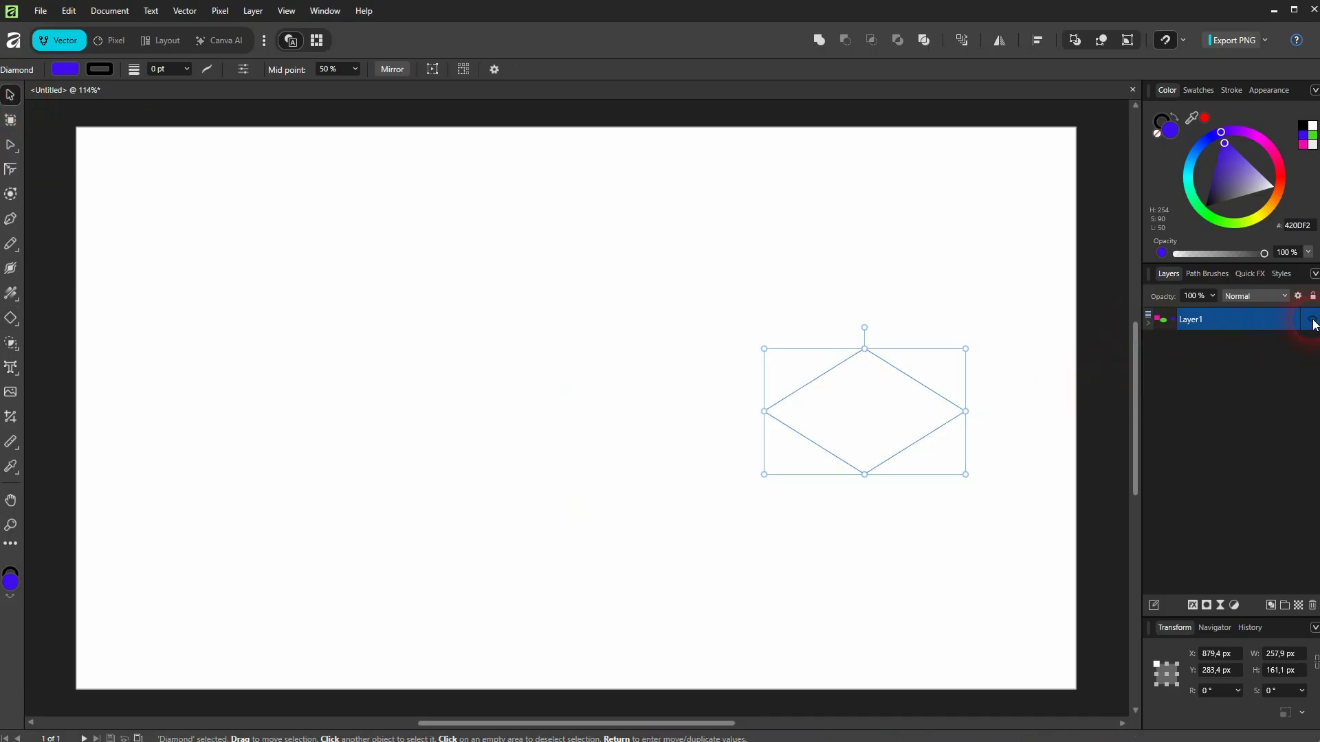
click(1312, 322)
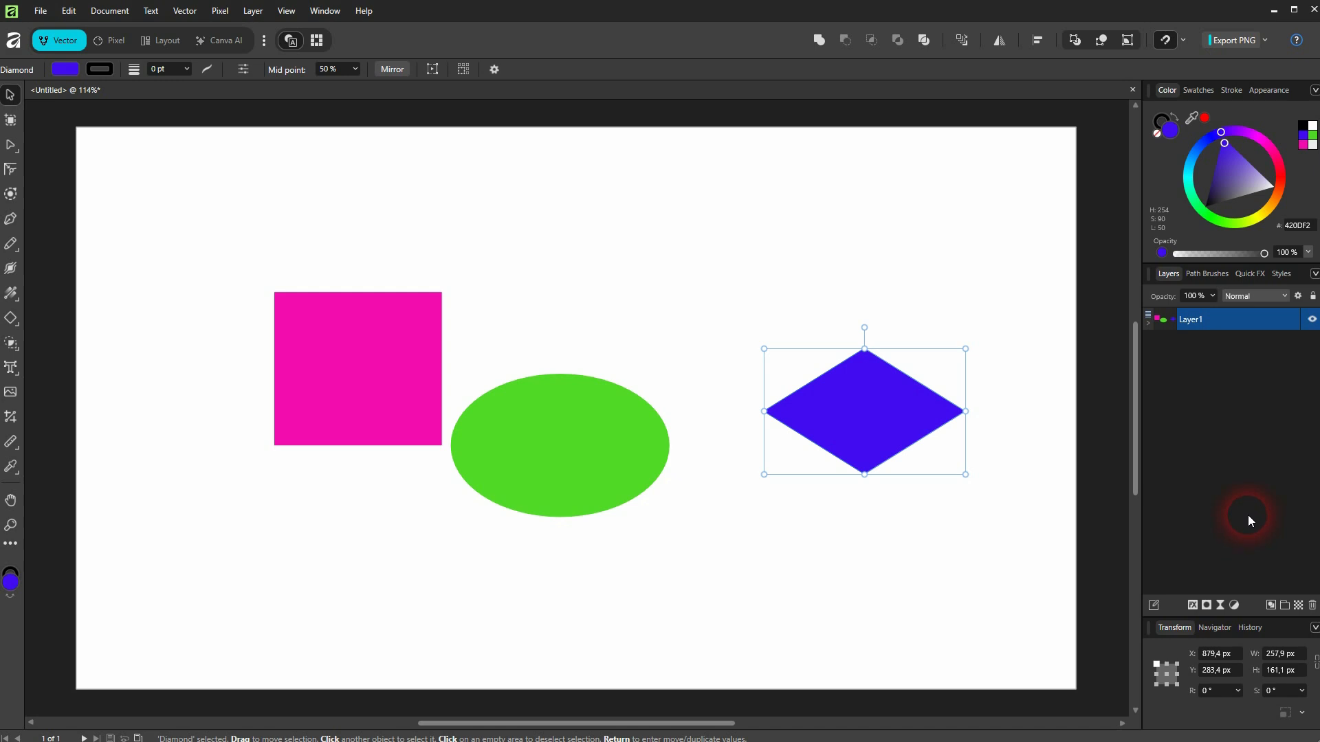
Step: Examine the available adjustments, live filters and layer effects for the diamond without applying any
click(1233, 605)
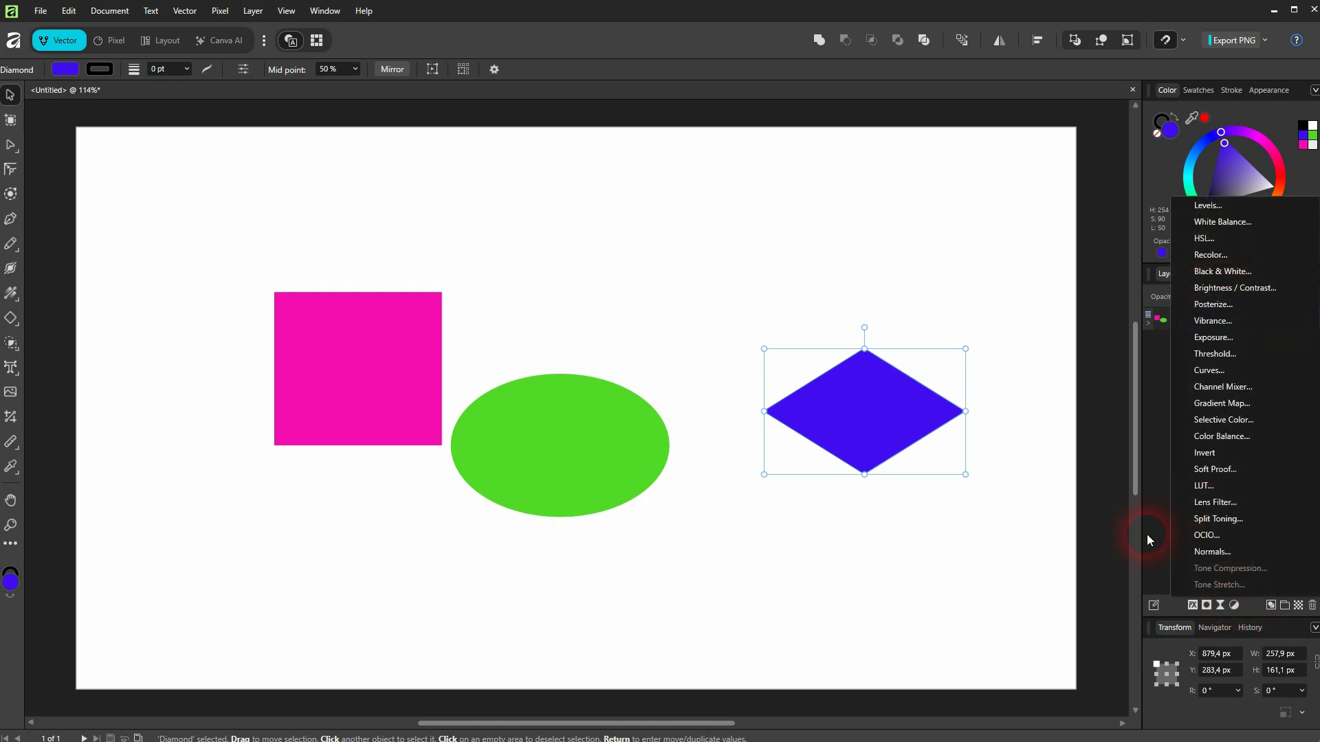
click(1193, 592)
click(1224, 608)
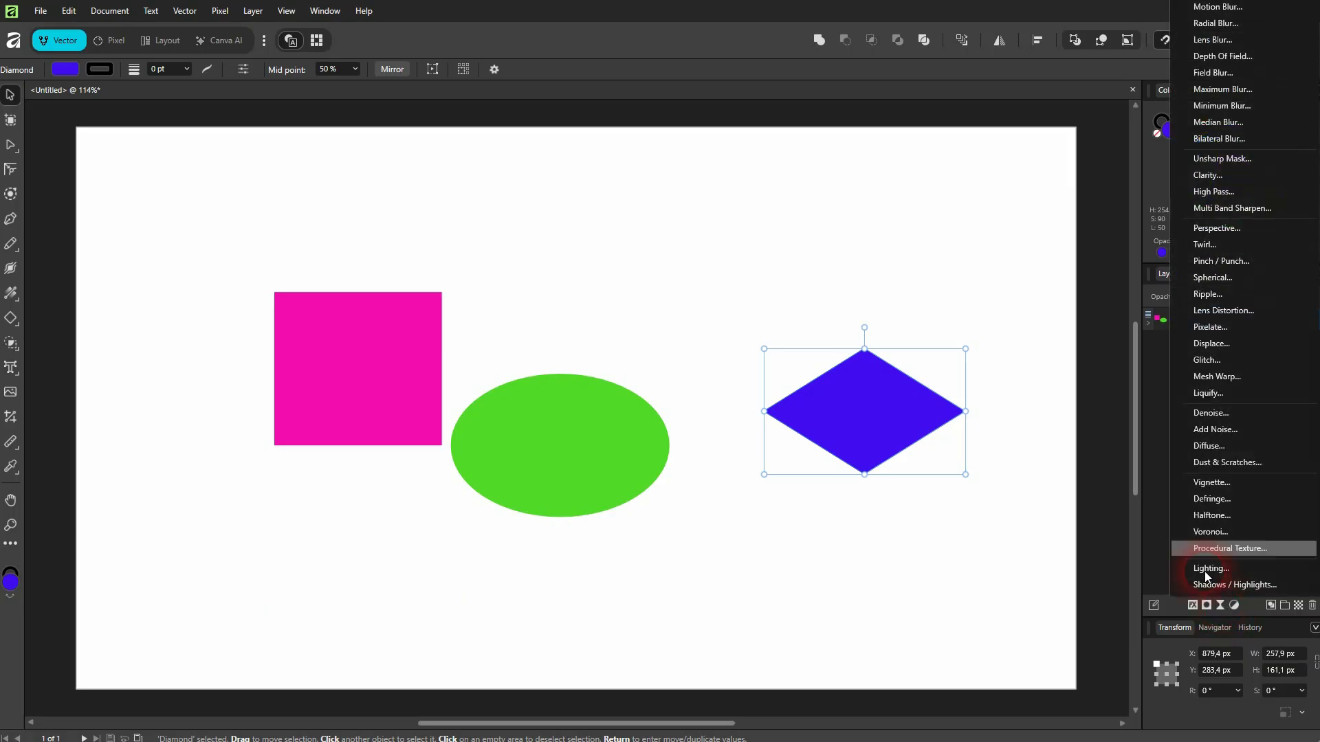
click(1153, 558)
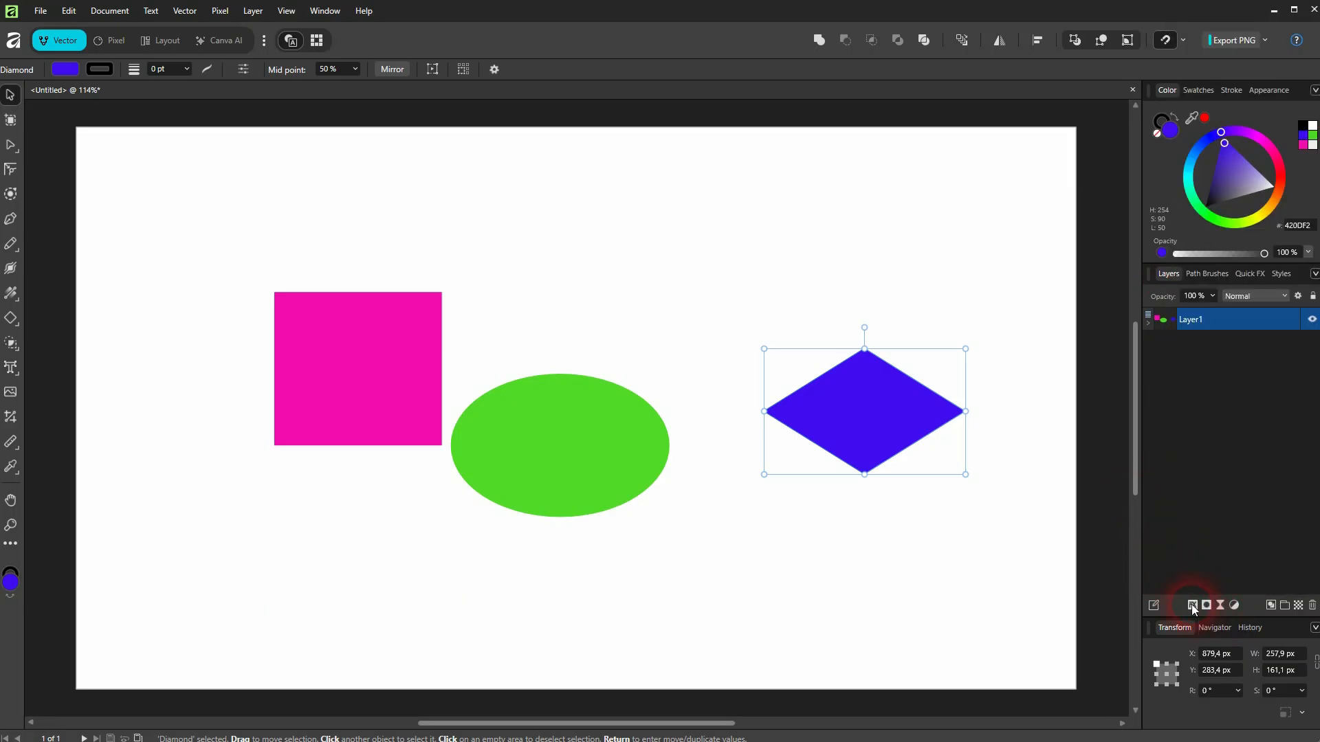
click(1192, 605)
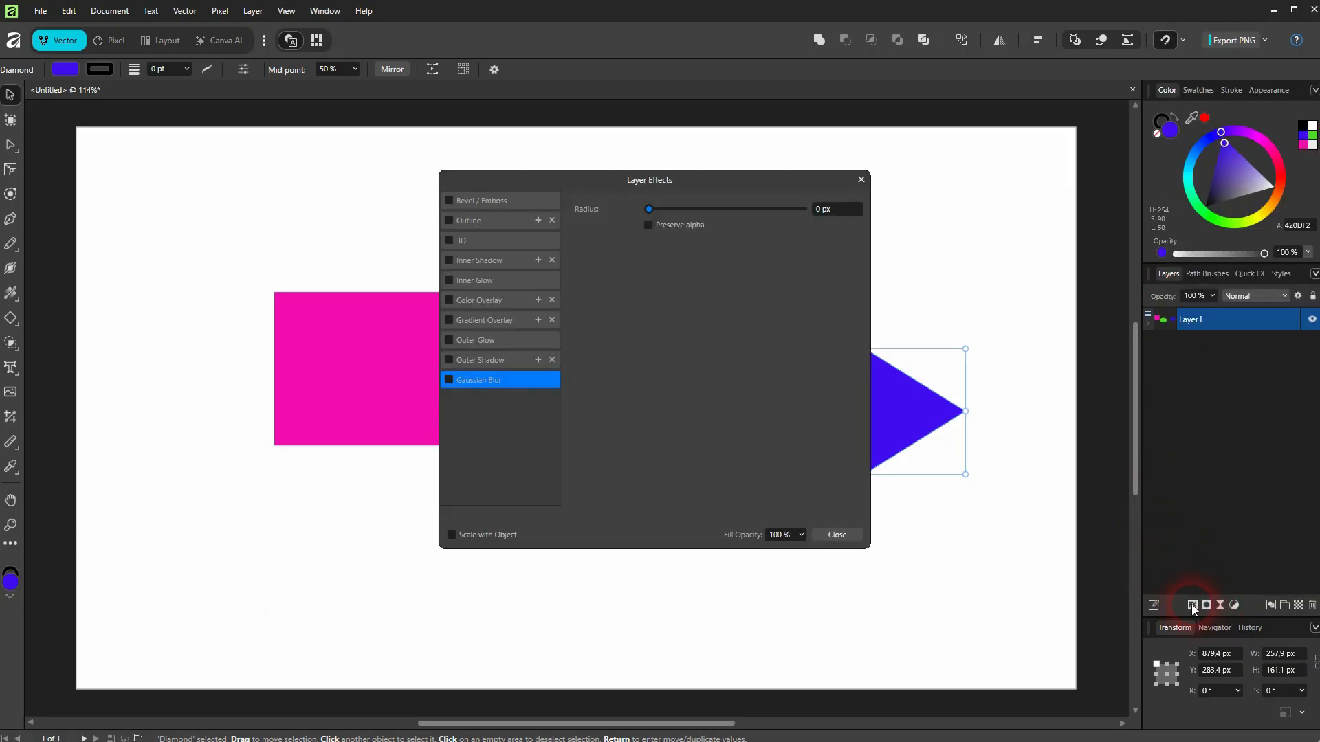
click(860, 179)
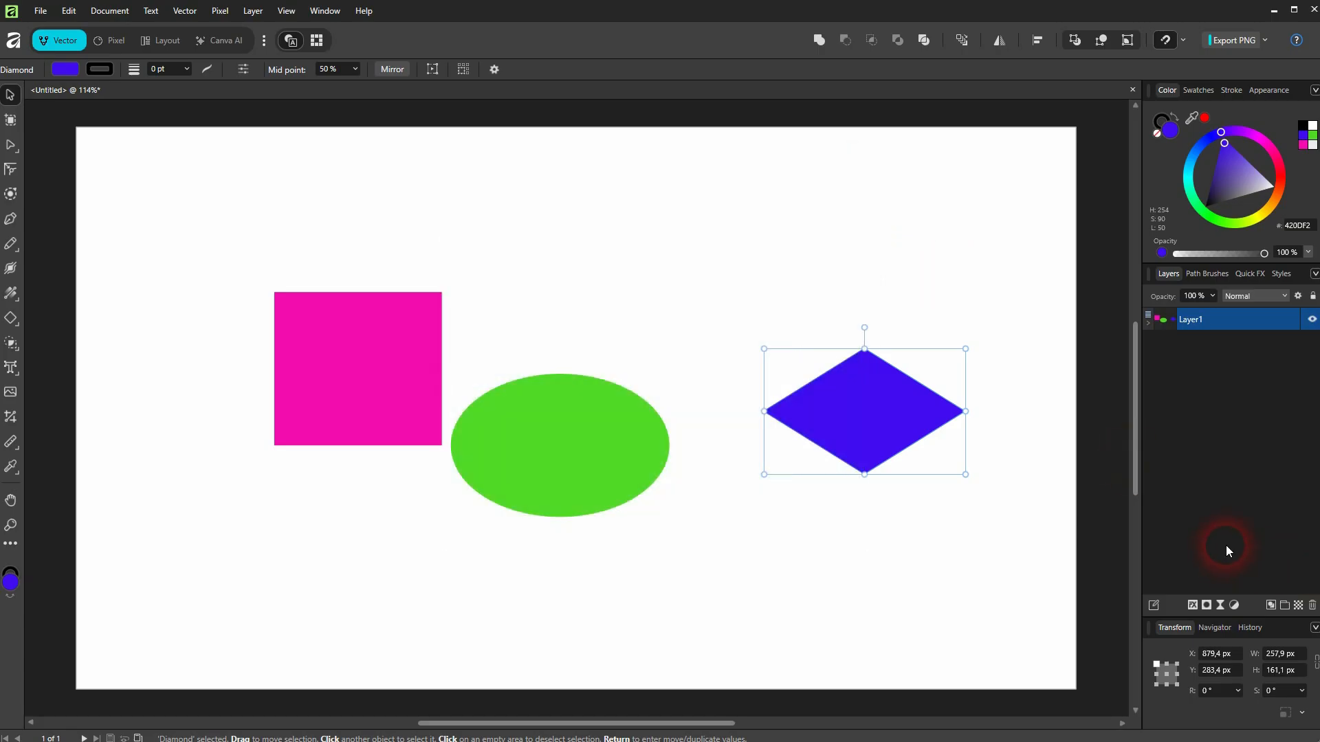
Step: Expand Layer1 and resize the diamond freely to about 226 by 285 px
click(1148, 324)
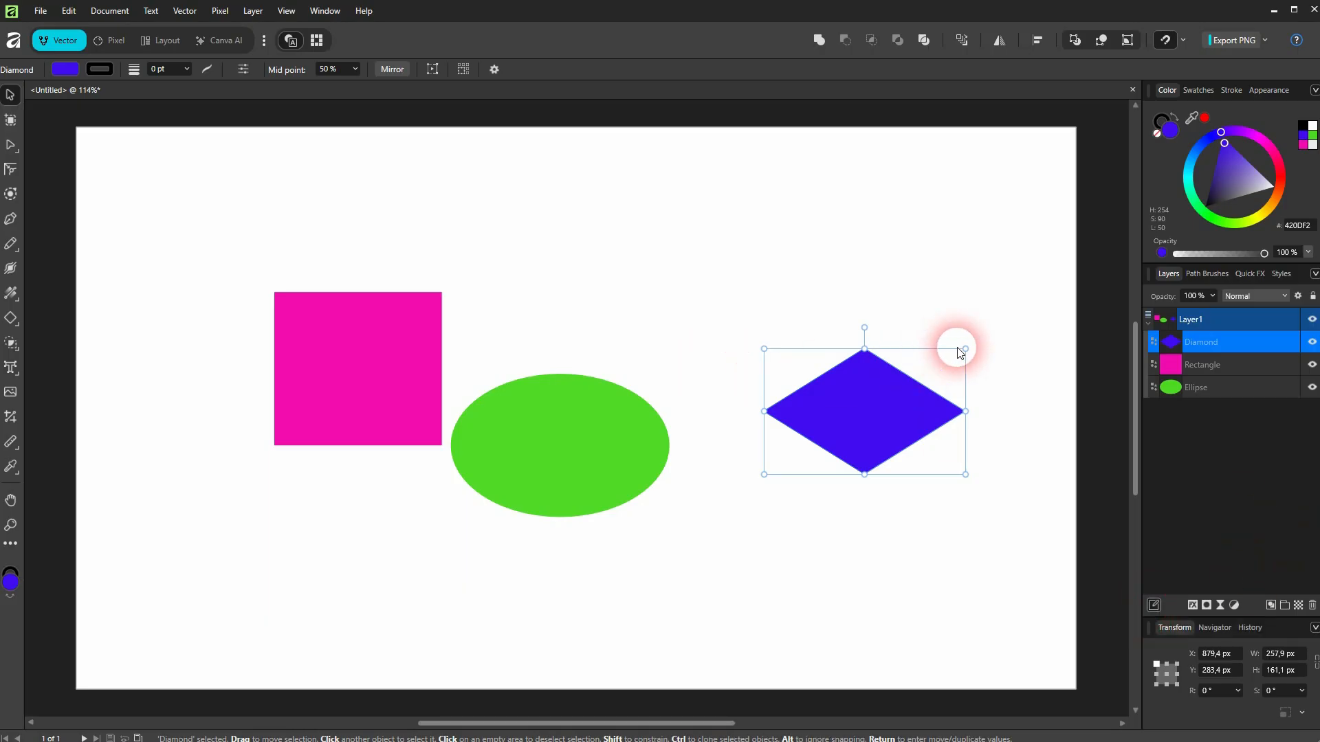
drag(965, 349, 981, 278)
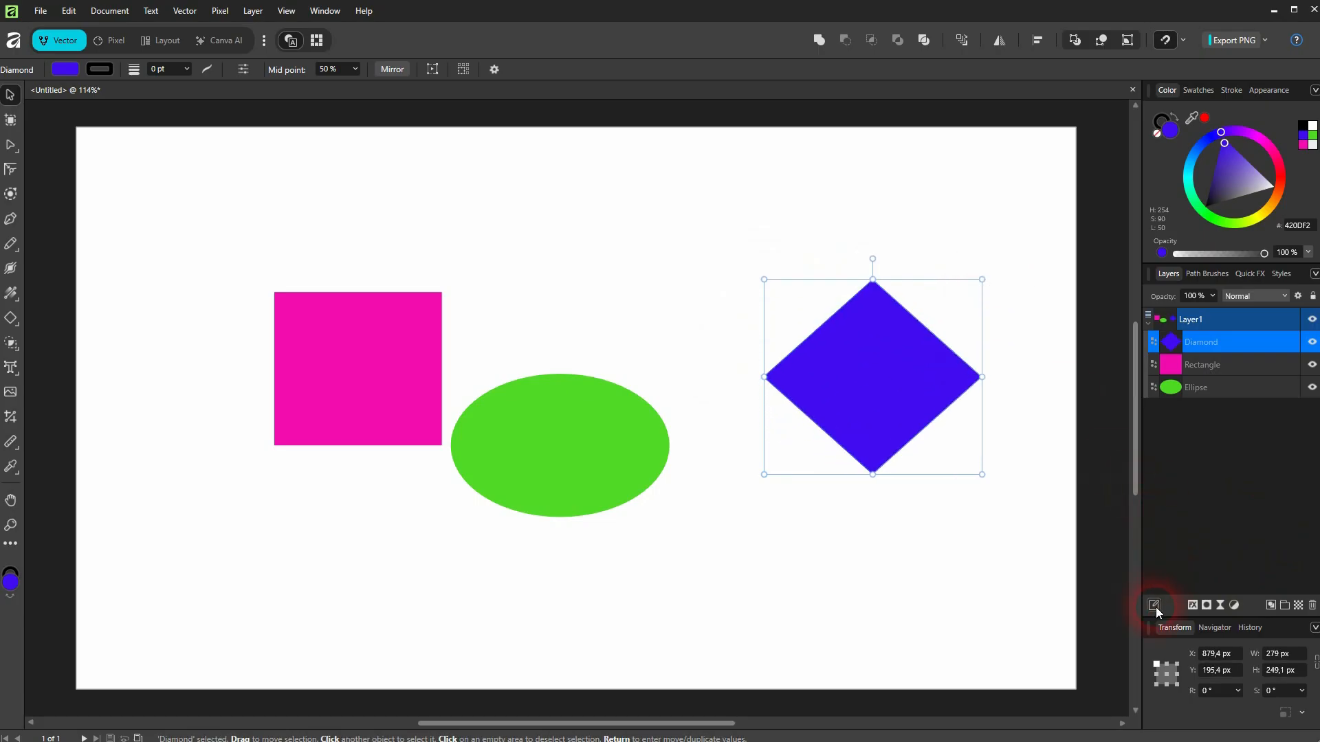
drag(982, 278, 980, 250)
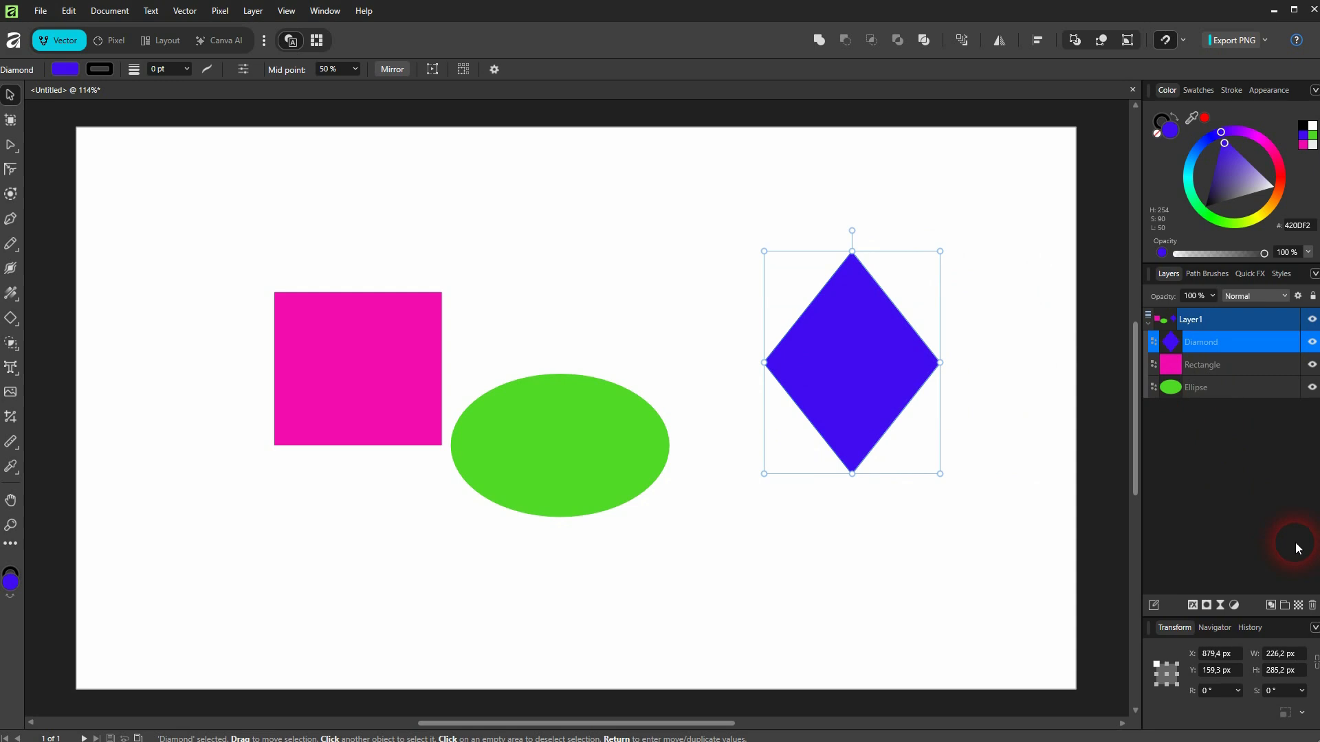